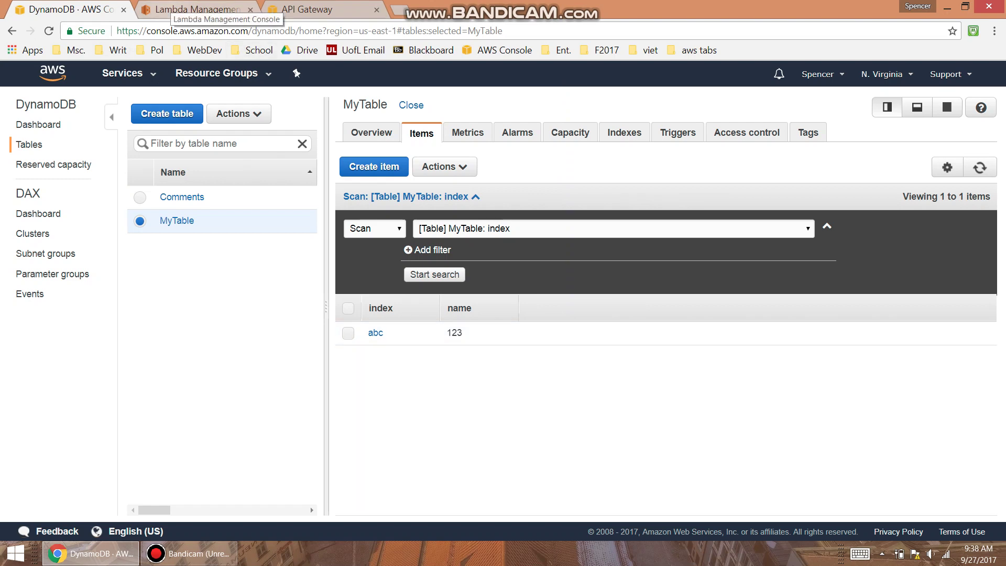
Switch to the MySimpleMicroservice Lambda function, review its handler and response code, and cross-check it with MyTable in DynamoDB
click(178, 9)
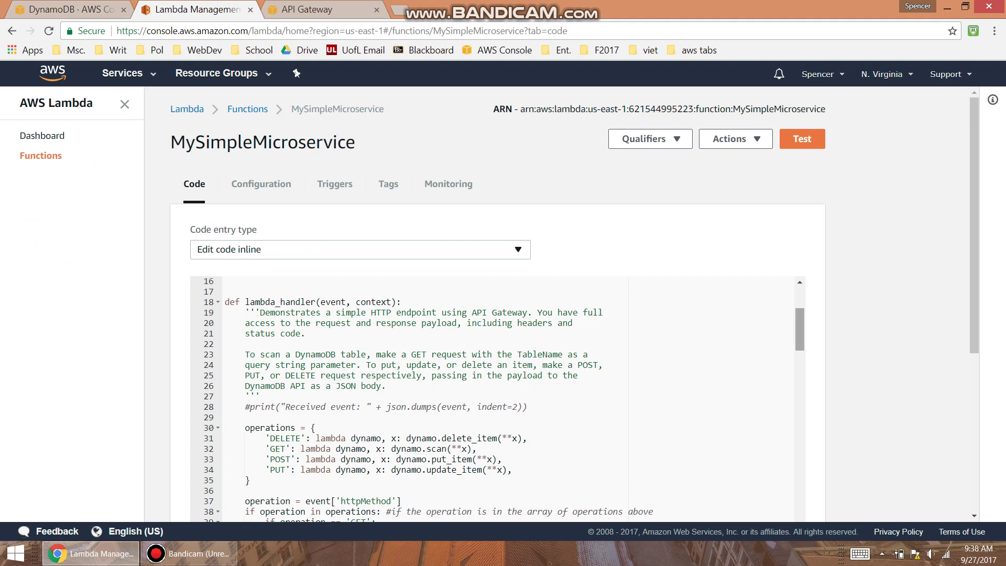
scroll(574, 305, down, 1)
scroll(574, 306, down, 1)
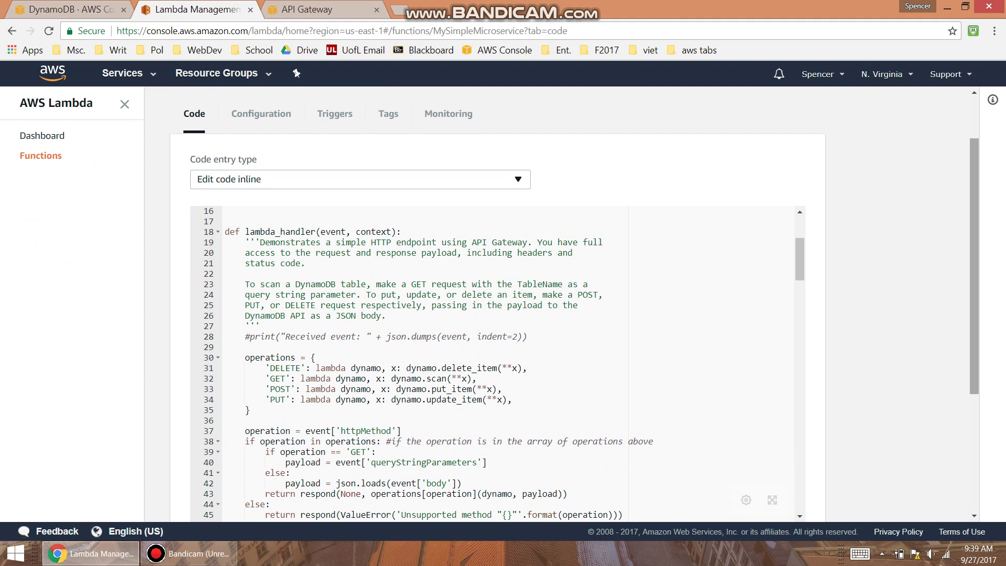
scroll(524, 304, up, 1)
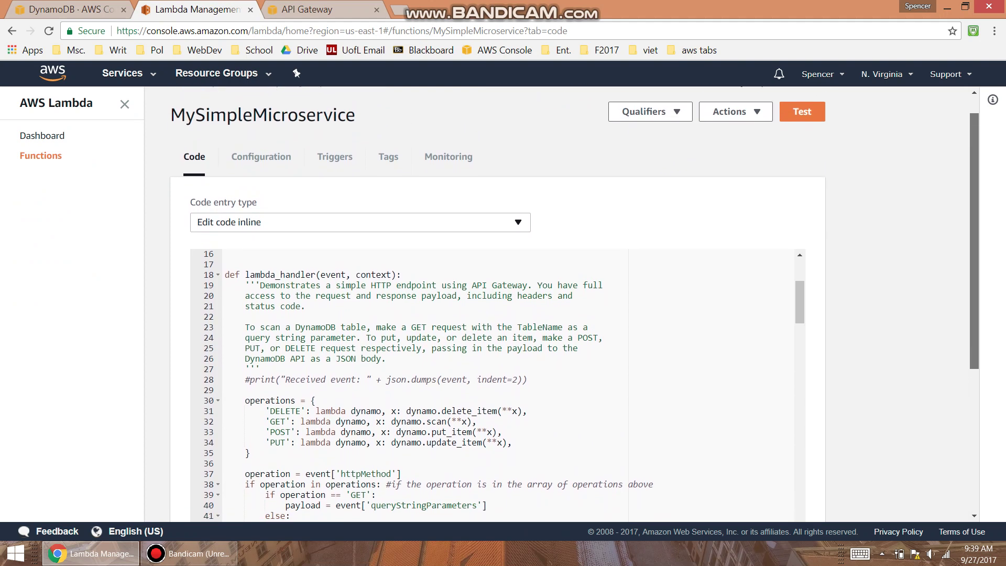
scroll(525, 304, down, 1)
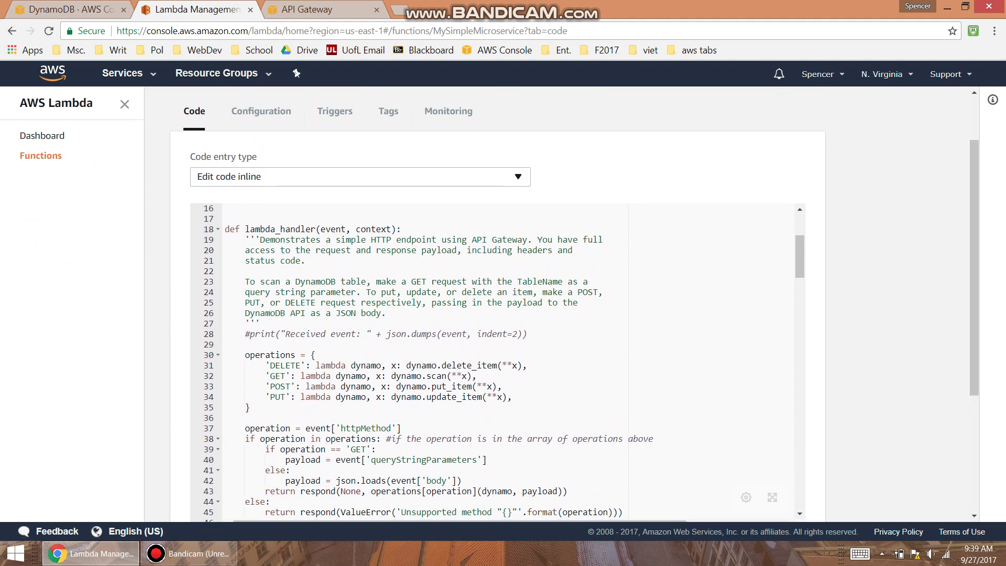
scroll(498, 361, up, 1)
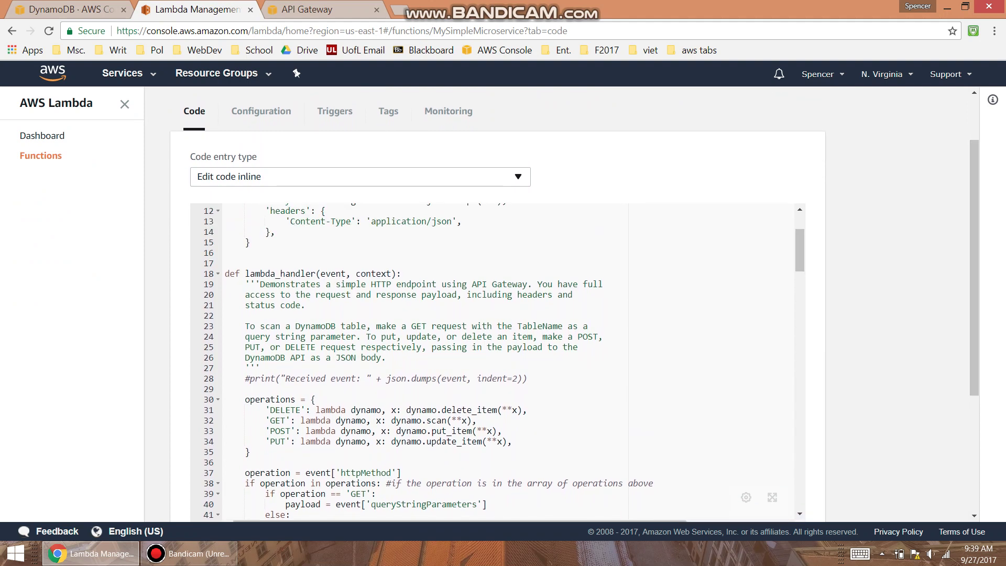
scroll(498, 361, up, 3)
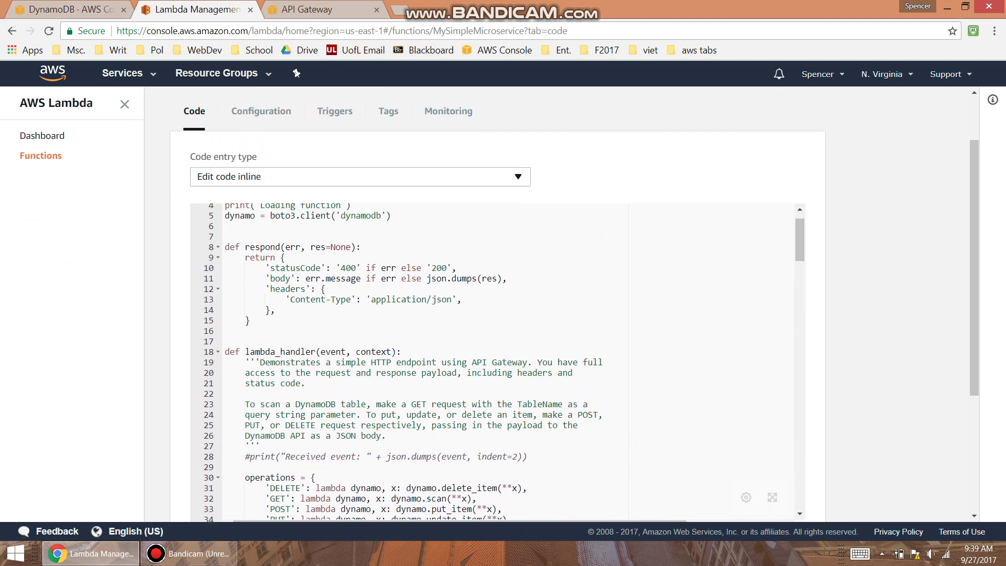
key(ctrl+shift+Tab)
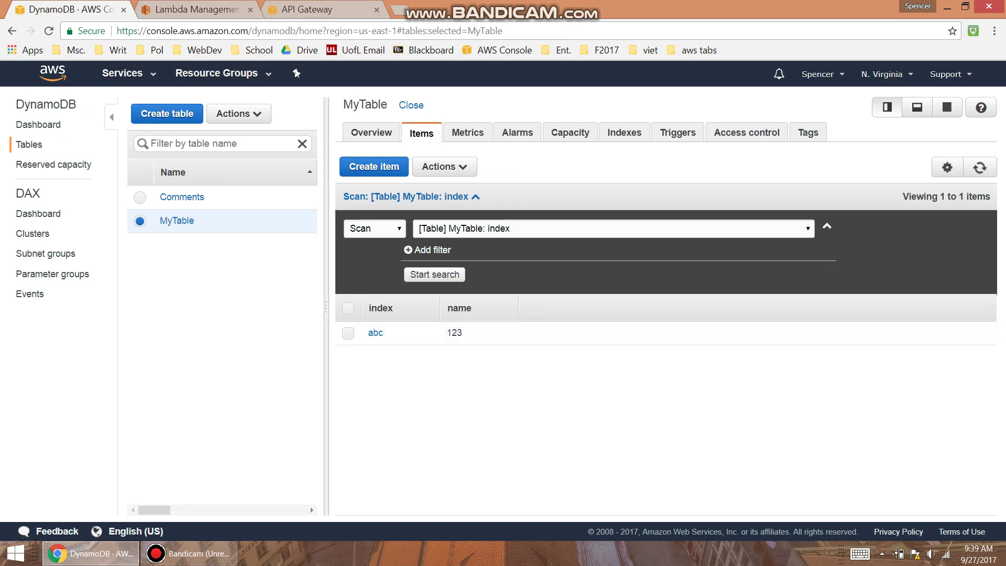
key(ctrl+Tab)
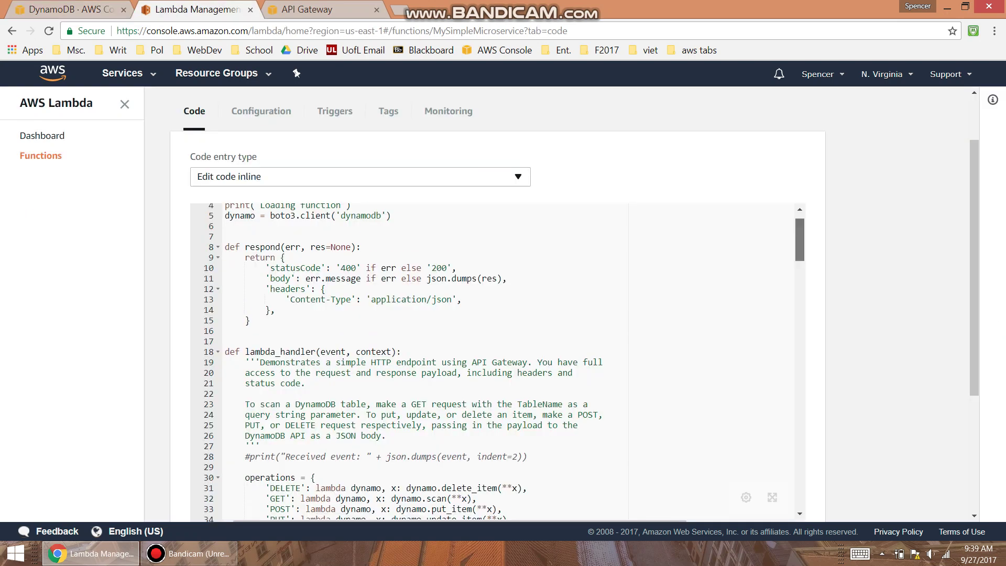
Examine the lambda_handler definition, its event parameter, and the line assigning operation from the event's httpMethod
scroll(409, 361, up, 1)
scroll(409, 362, down, 4)
scroll(409, 362, down, 1)
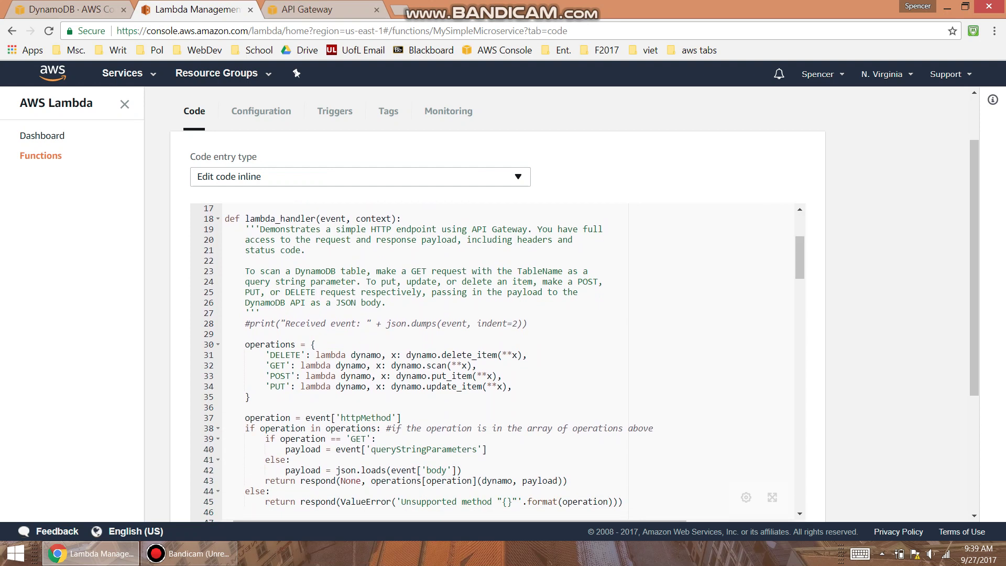
drag(245, 219, 312, 218)
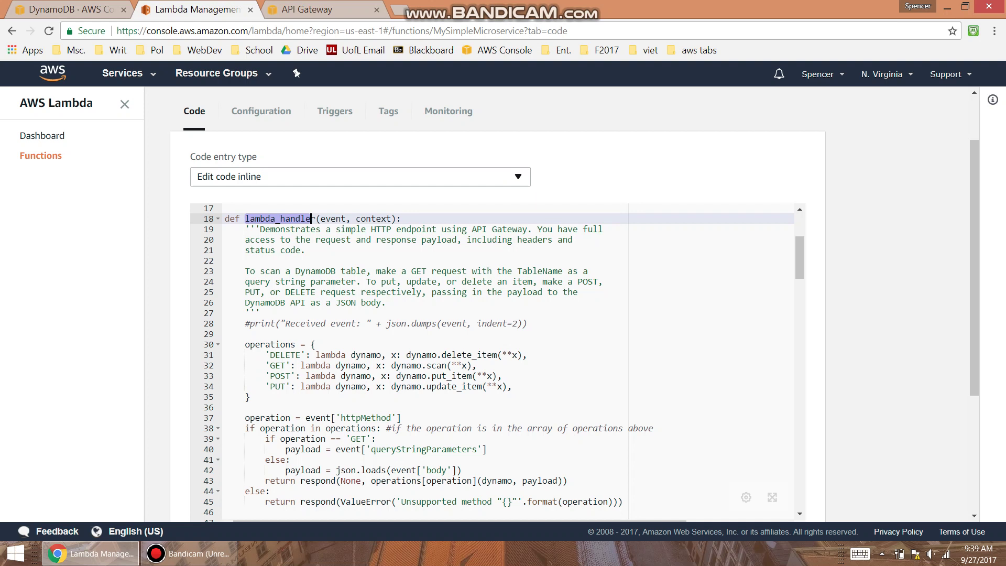
drag(321, 218, 347, 218)
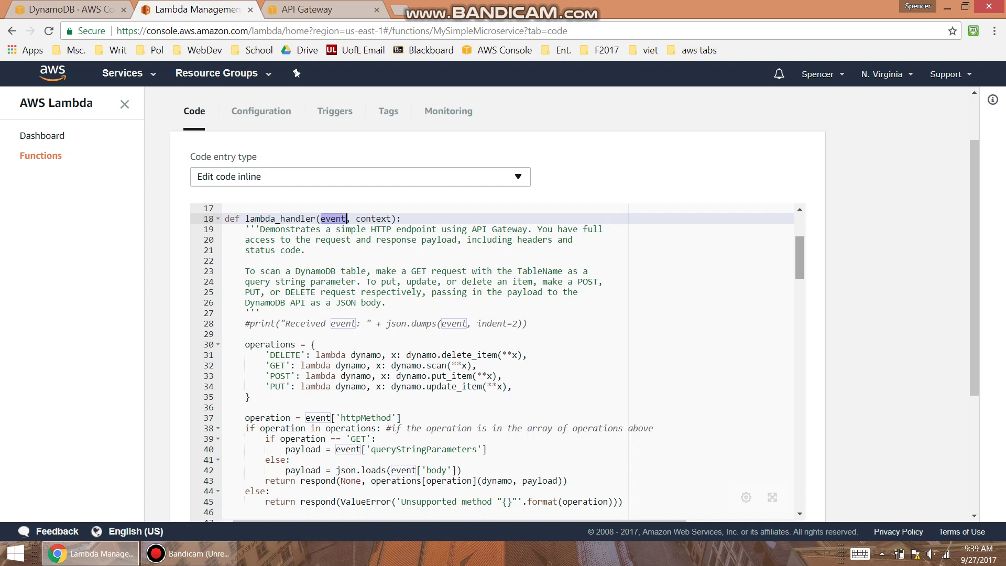
scroll(492, 359, down, 4)
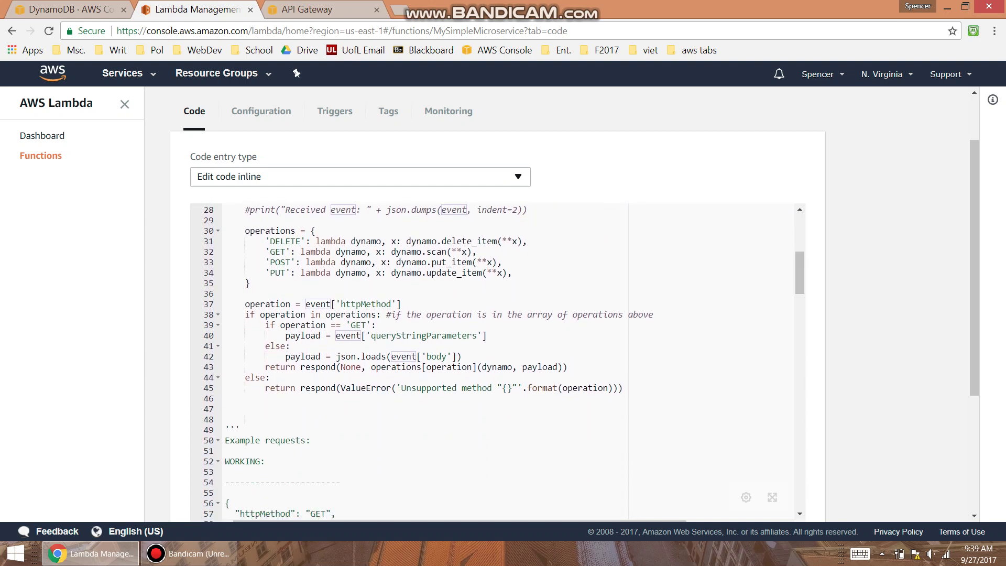
click(245, 304)
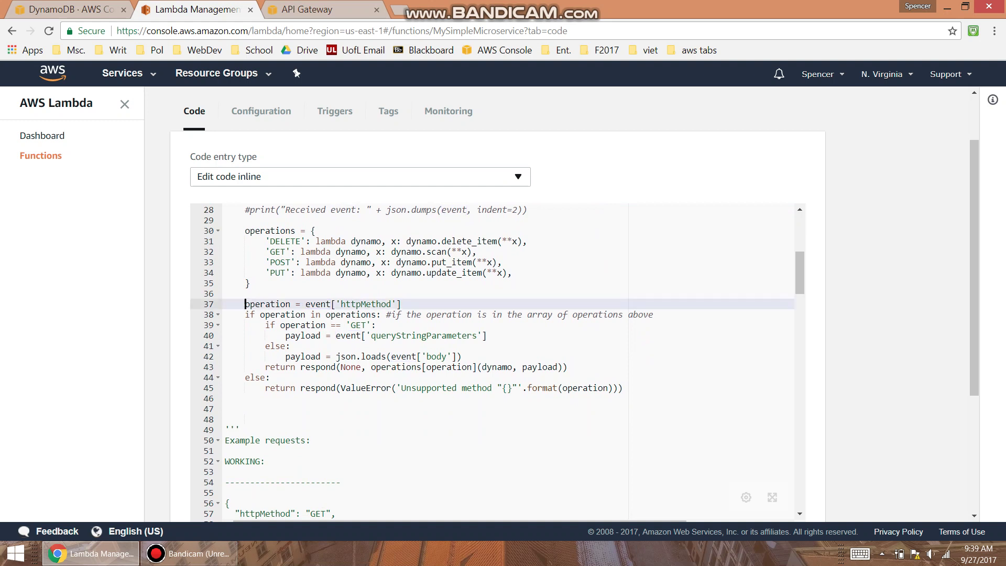
drag(245, 304, 402, 304)
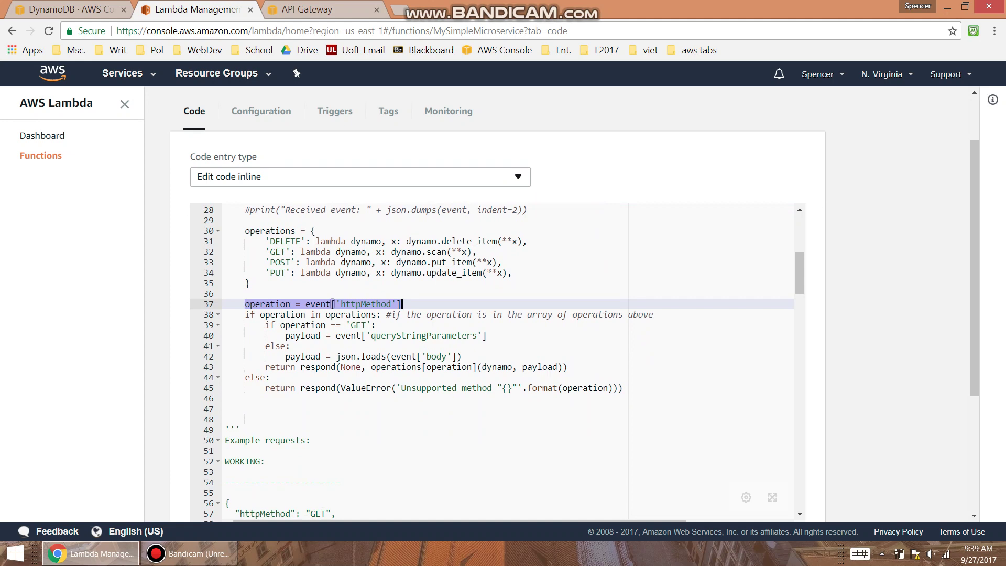
Review the function code from the imports through the operations dictionary, and check the function's basic configuration
scroll(402, 304, up, 2)
scroll(402, 367, up, 5)
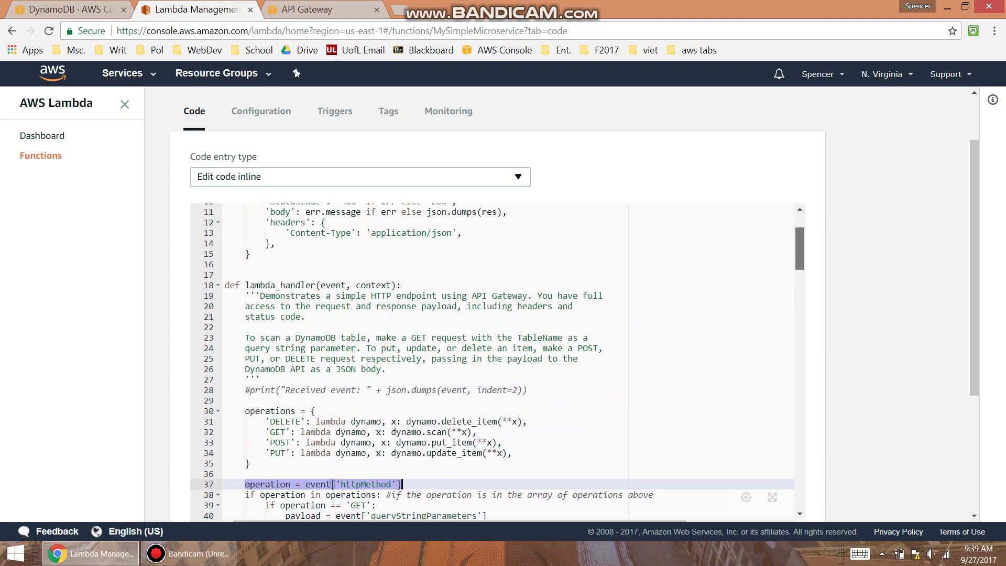
scroll(333, 514, up, 3)
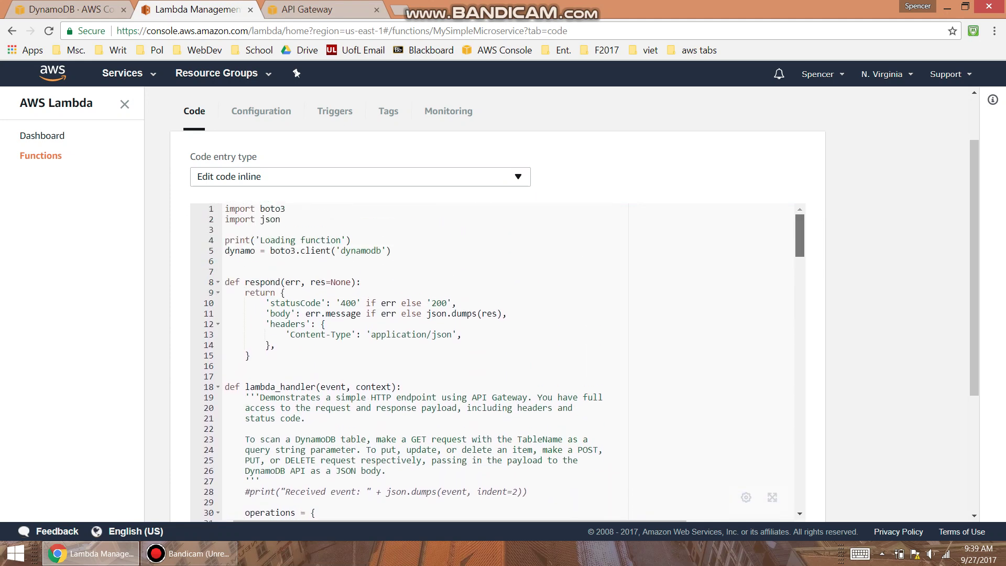
scroll(332, 479, down, 3)
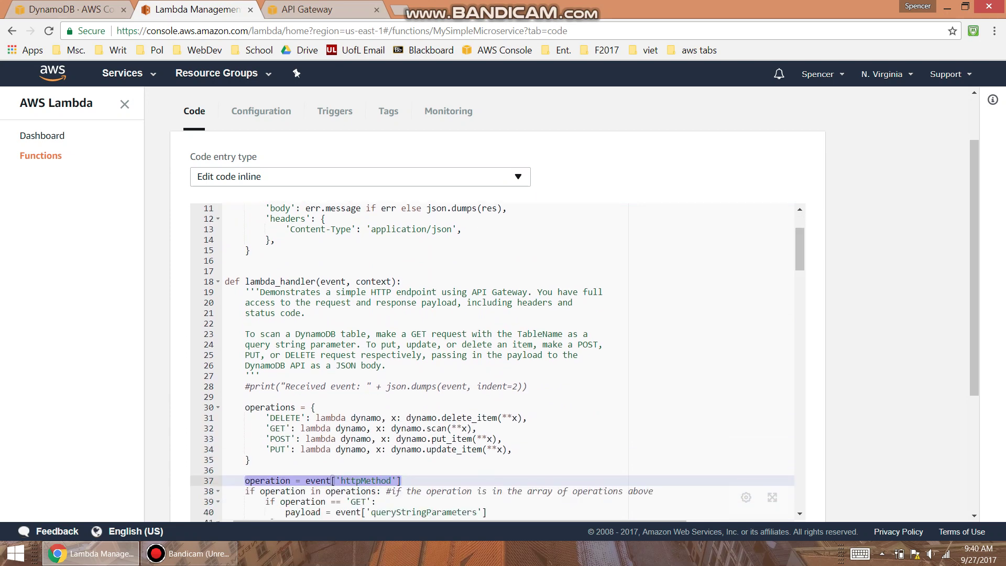
scroll(493, 362, up, 1)
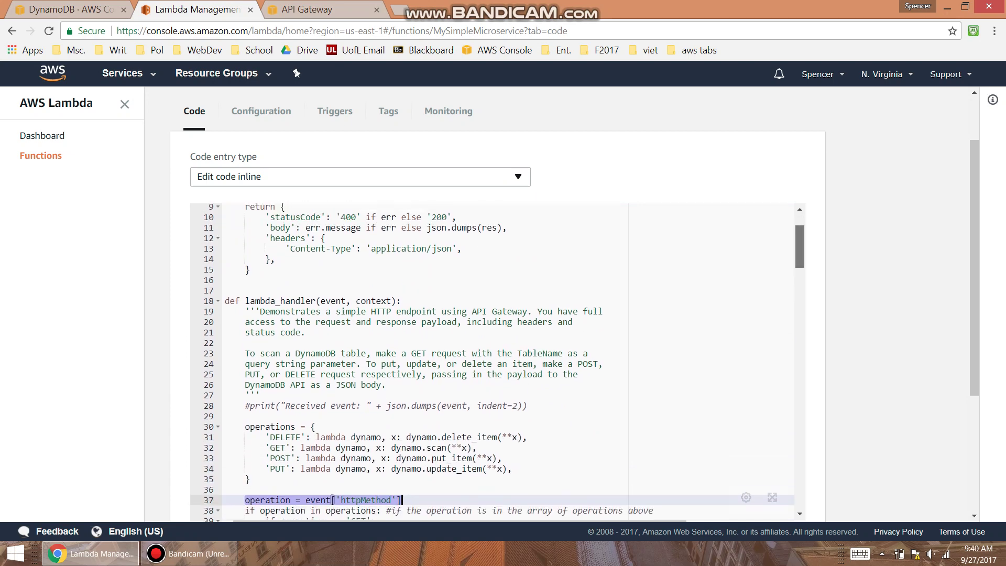
scroll(332, 497, up, 3)
scroll(333, 498, down, 4)
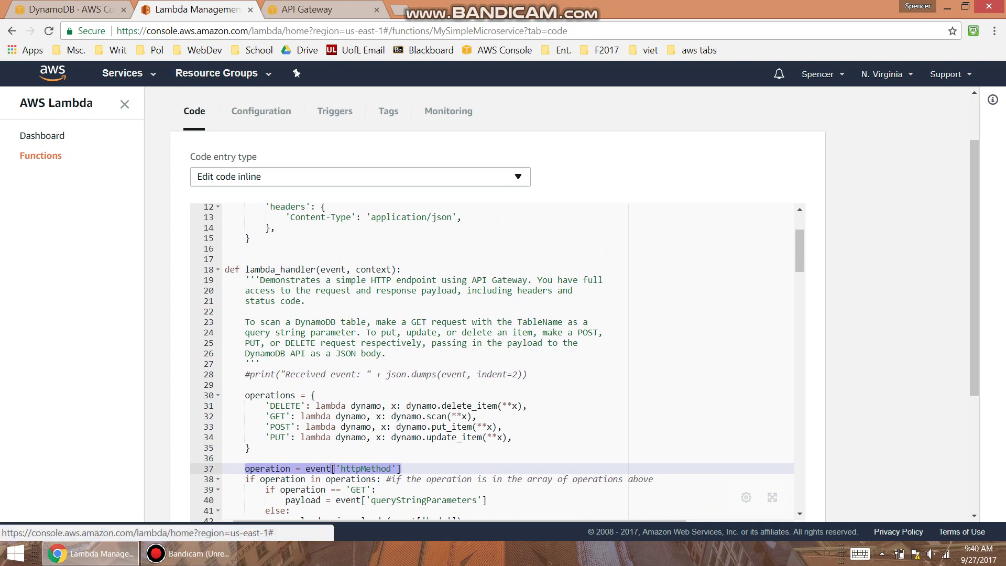
click(261, 111)
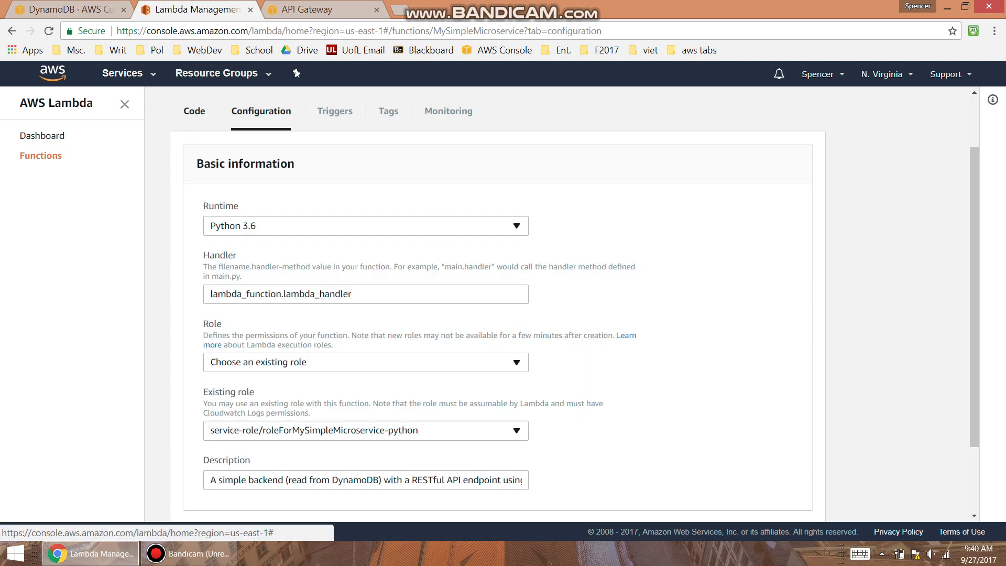
click(193, 111)
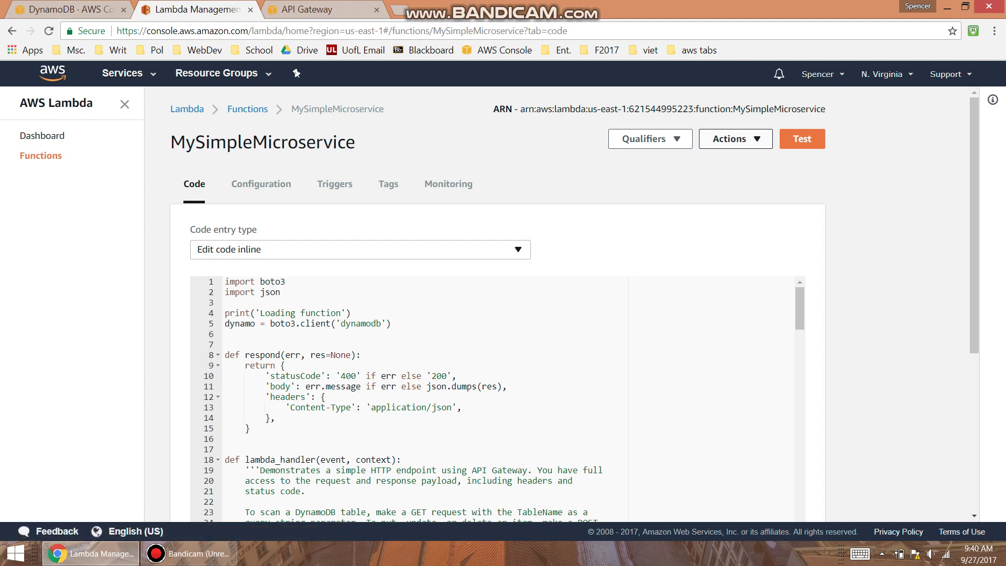
Inspect the httpMethod key and its GET value in the function's test event, and close it without saving
click(736, 139)
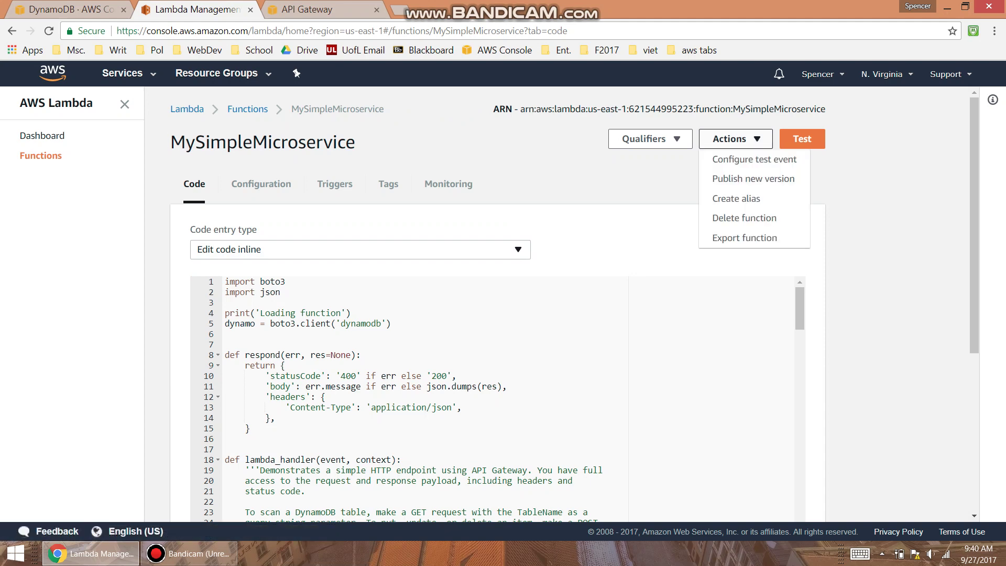
click(754, 159)
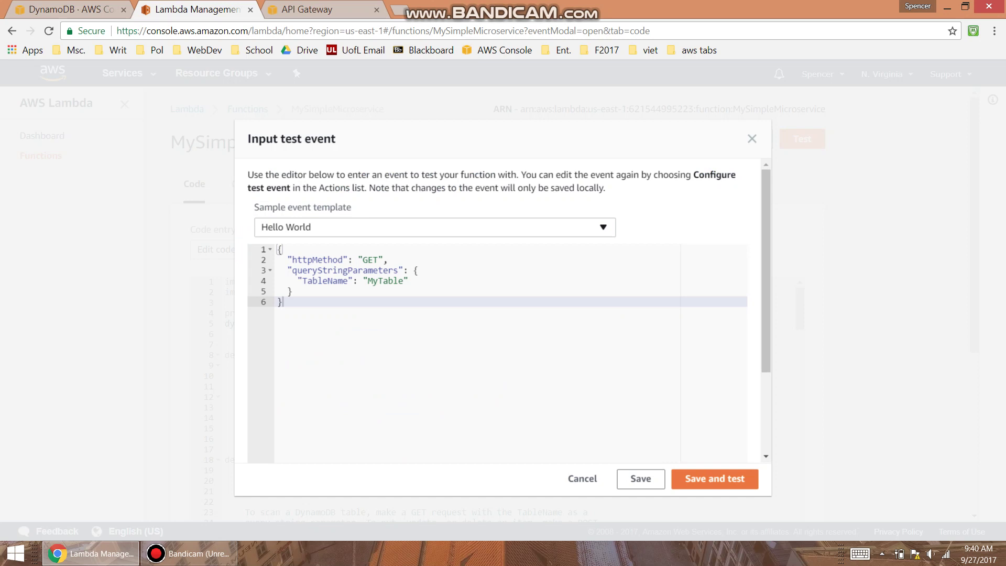
click(317, 259)
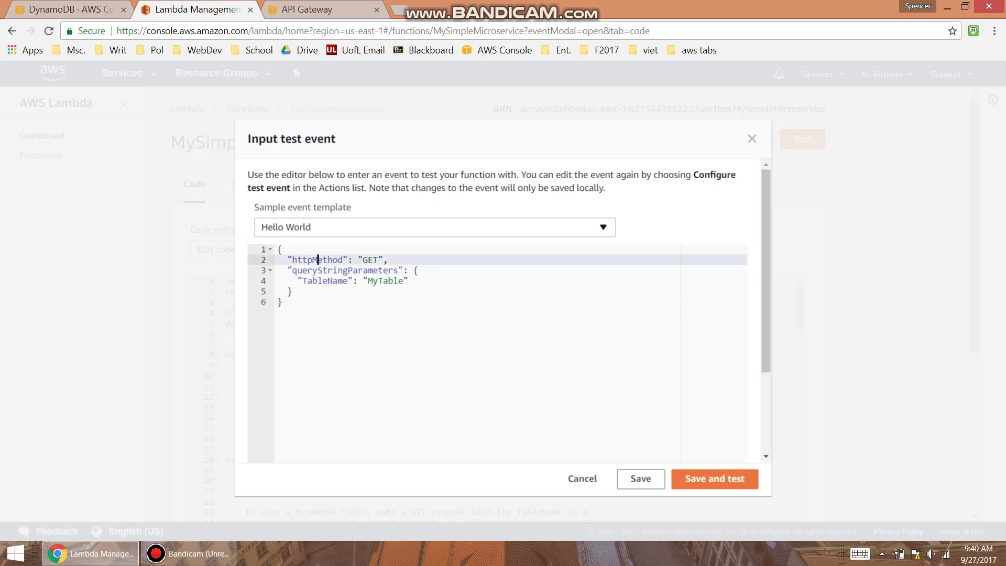
double_click(317, 260)
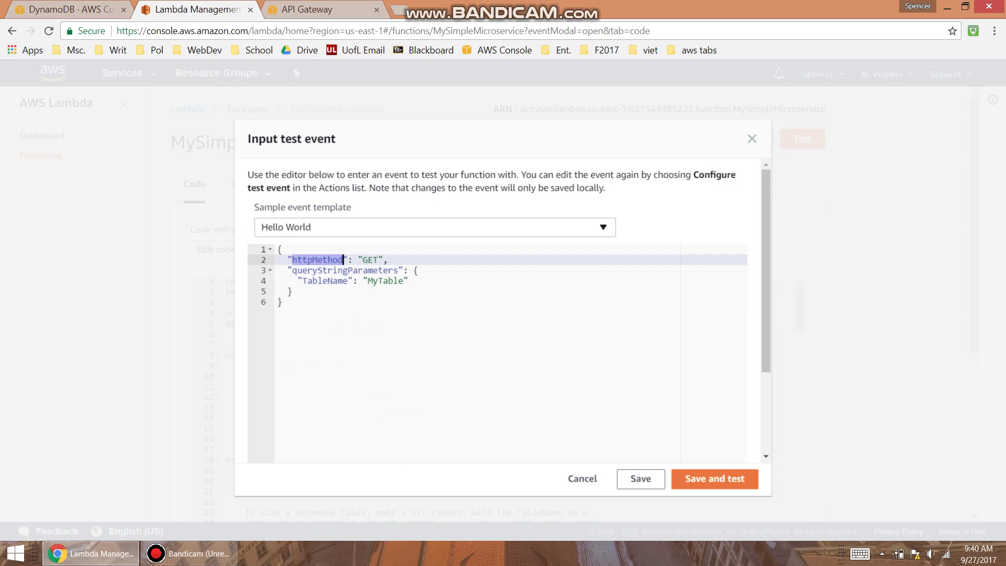
click(369, 259)
double_click(368, 259)
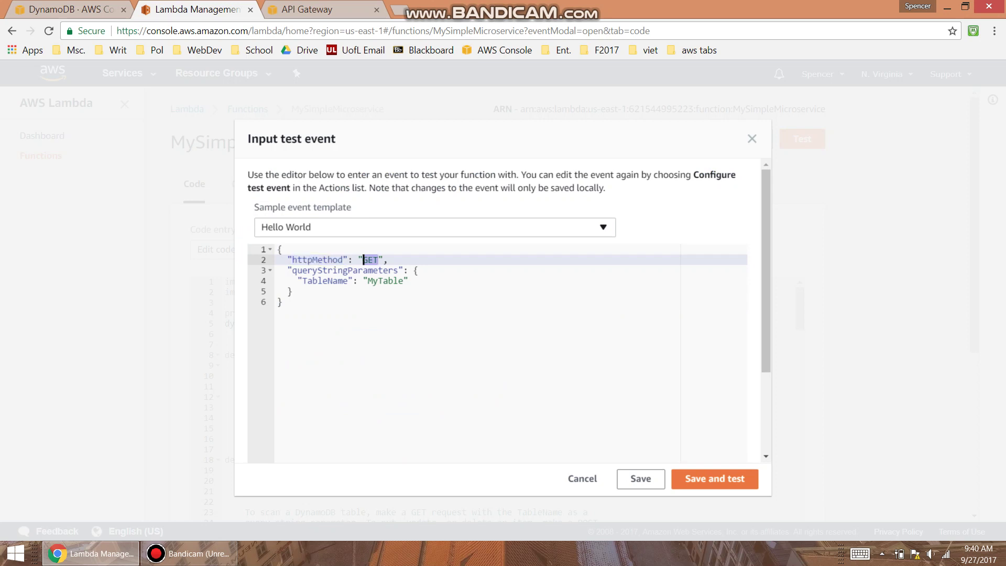
click(582, 478)
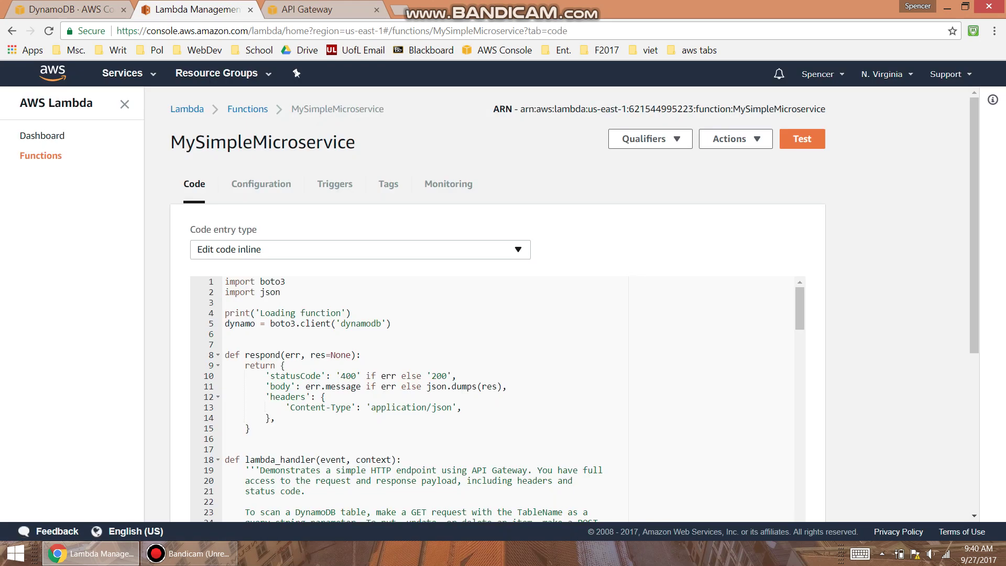
Highlight event['queryStringParameters'] in the payload assignment of the handler's GET branch
scroll(583, 479, down, 5)
scroll(498, 398, down, 1)
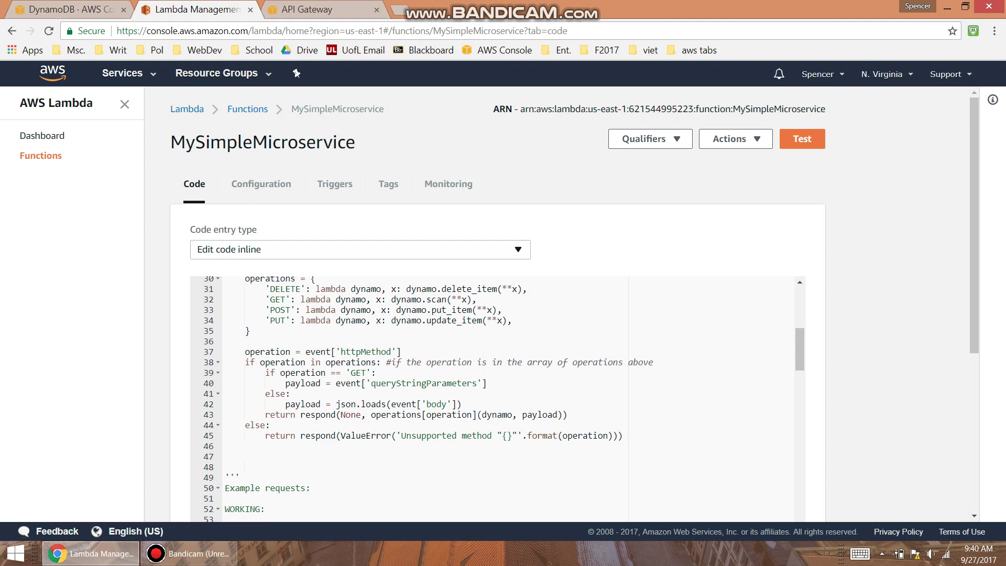
drag(285, 383, 351, 384)
click(351, 373)
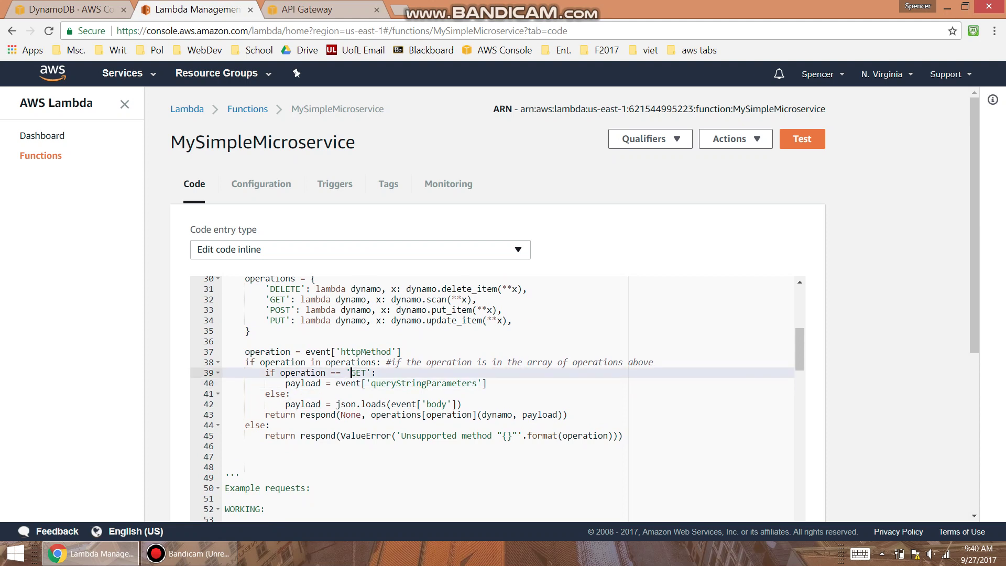
double_click(349, 383)
key(shift+End)
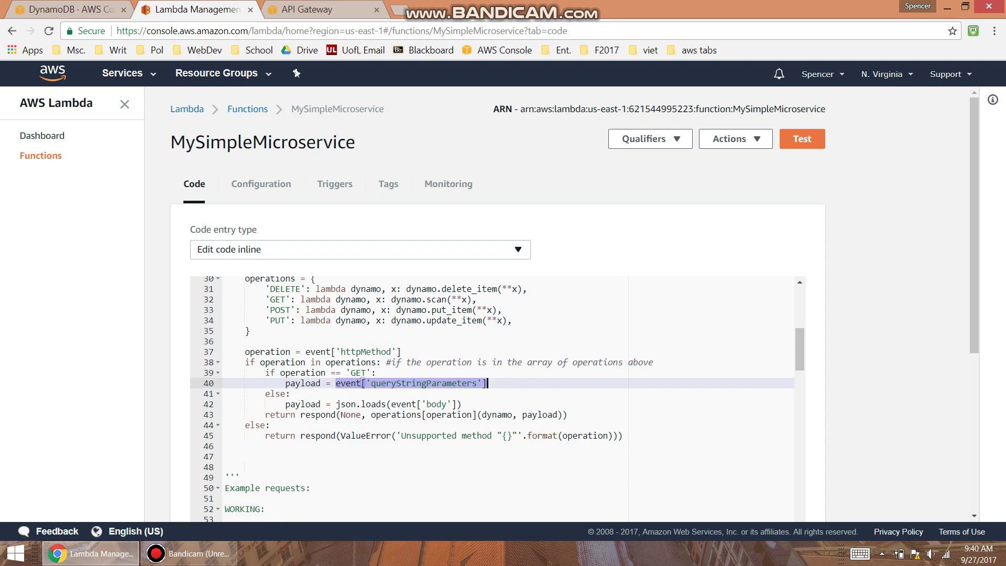
Reopen the test event configuration, highlight the TableName parameter, and compare it with the table name in DynamoDB
click(736, 139)
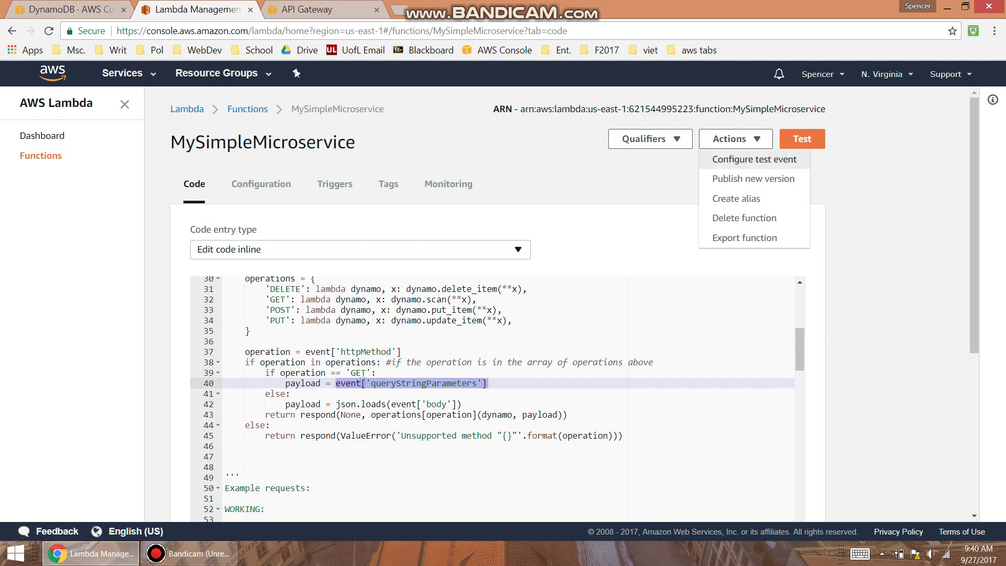
click(754, 158)
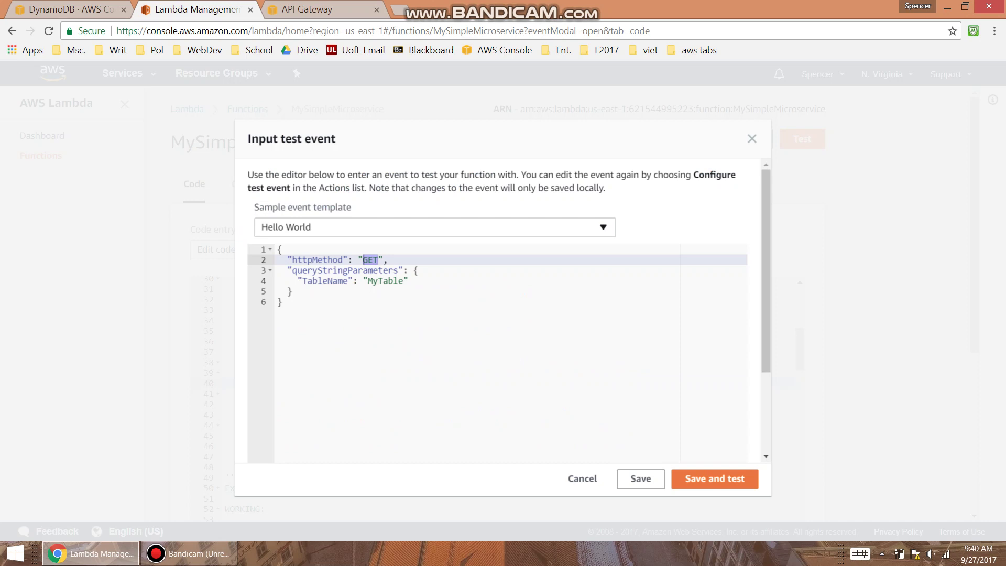
drag(297, 280, 408, 281)
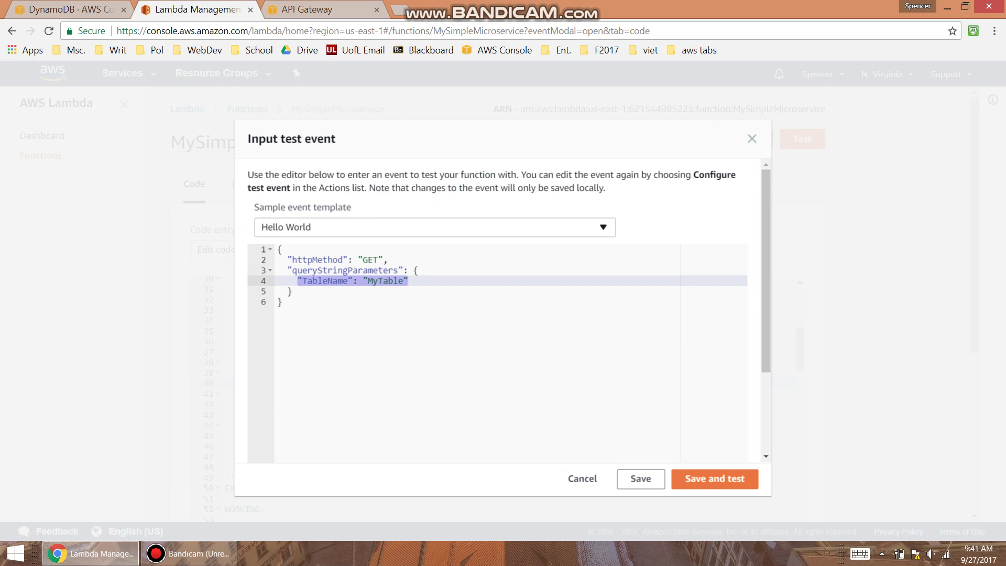
key(ctrl+shift+Tab)
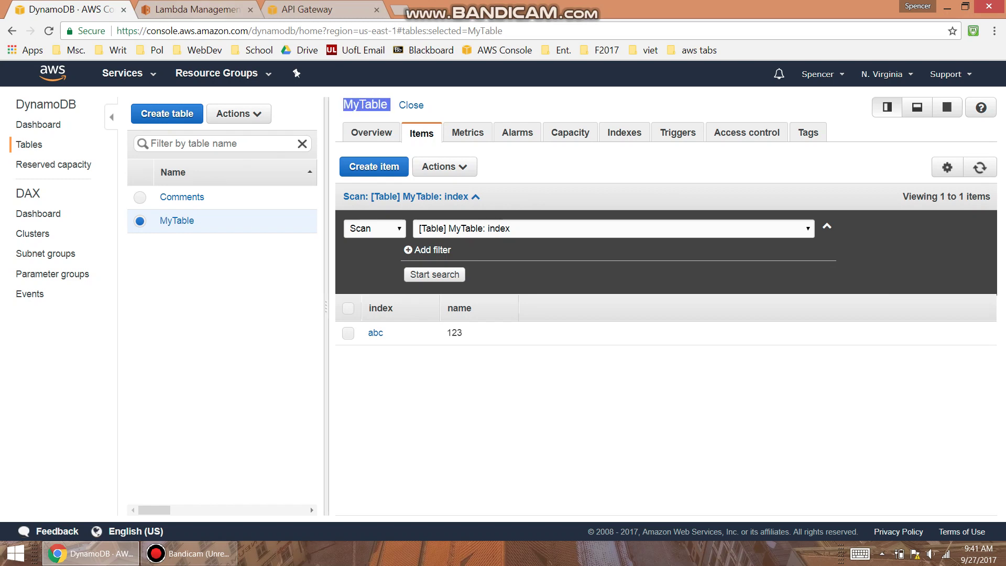
key(ctrl+Tab)
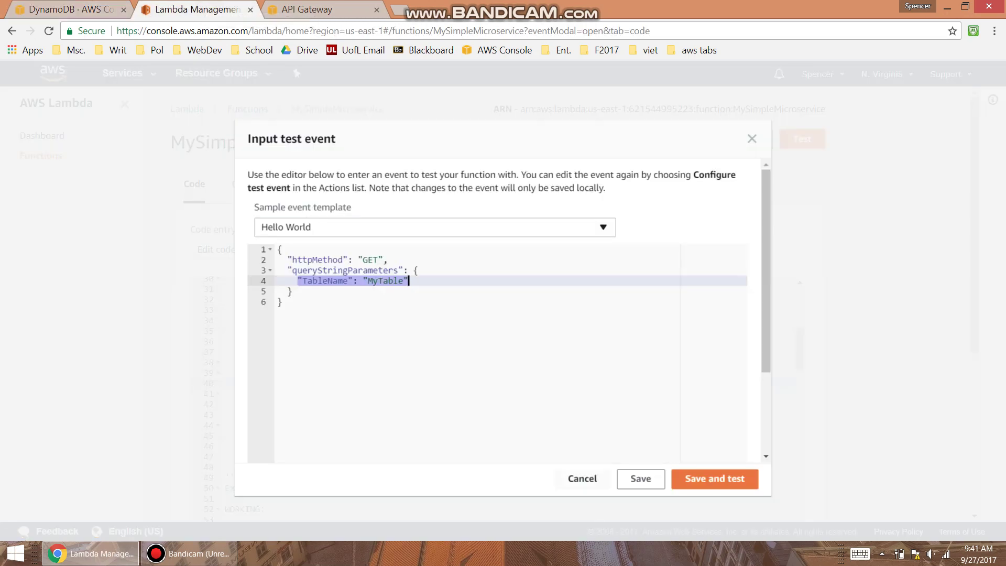
Close the test event without saving, and highlight operations[operation] in the handler's success return statement
click(582, 479)
scroll(498, 398, down, 1)
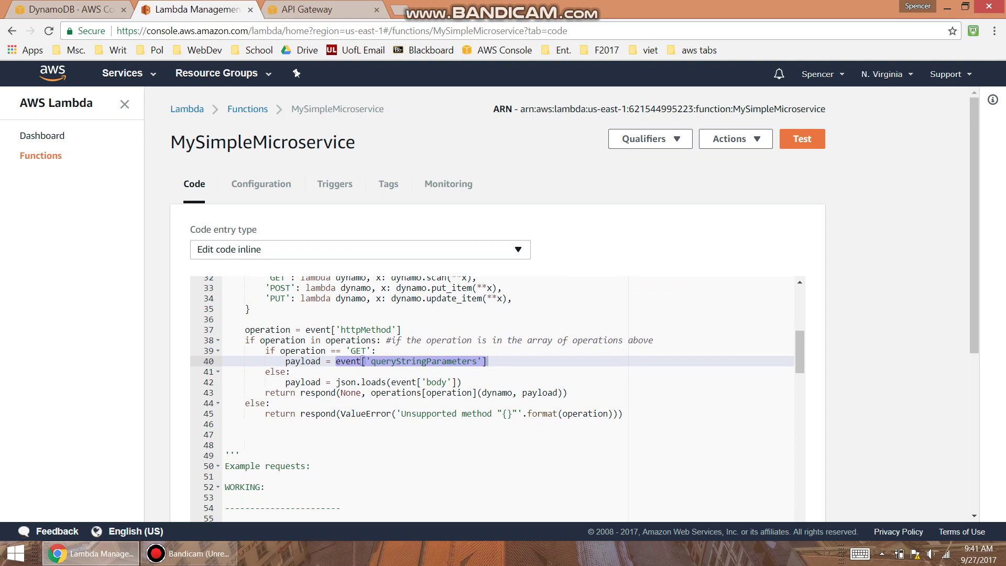
drag(371, 393, 473, 392)
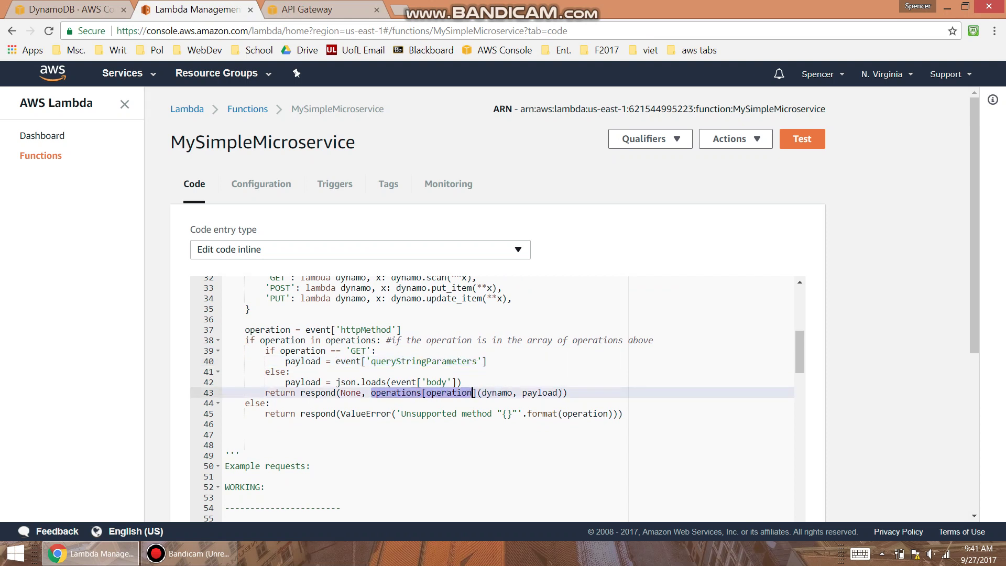
Highlight the 'GET' key in the operations dictionary and the dynamo.scan(**x) call it maps to
scroll(473, 393, up, 3)
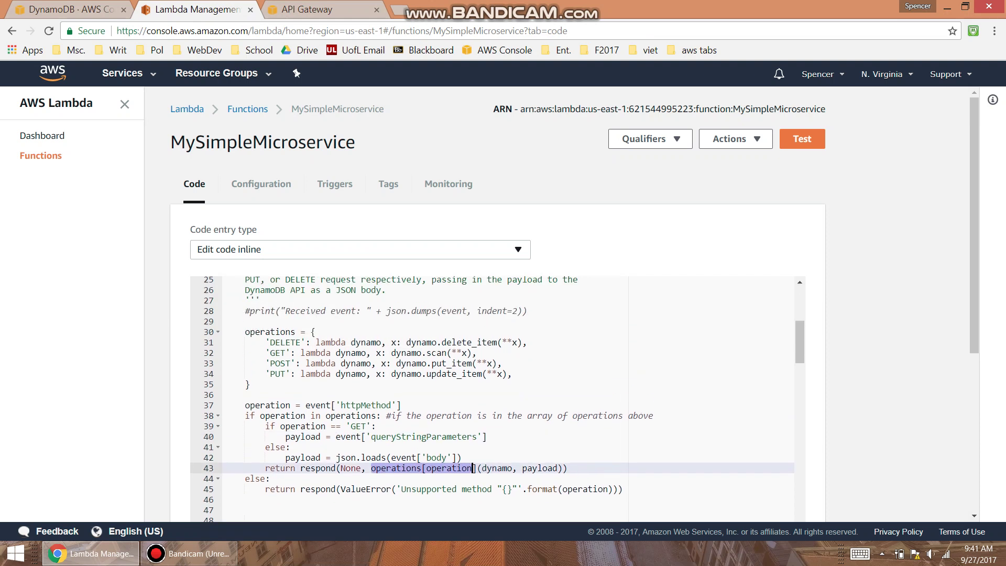
click(250, 384)
drag(265, 353, 331, 353)
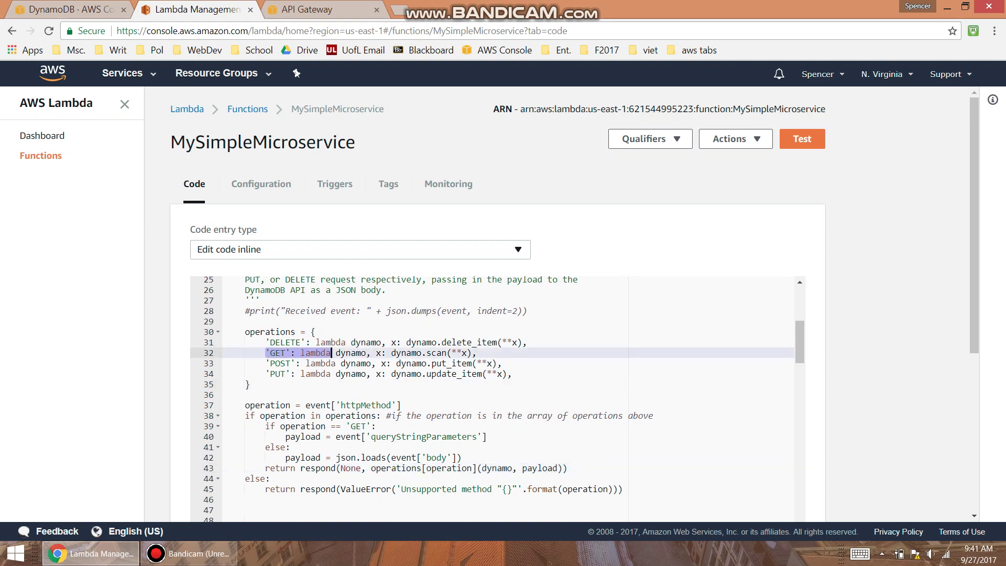
drag(391, 353, 473, 353)
click(477, 353)
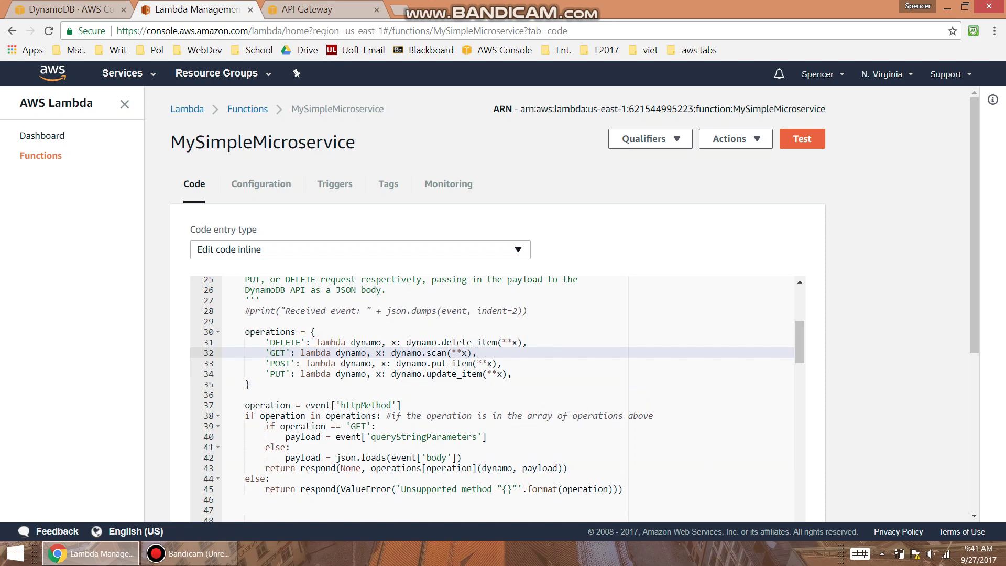
Run the MySimpleMicroservice function with its test event and expand the execution result details
click(802, 139)
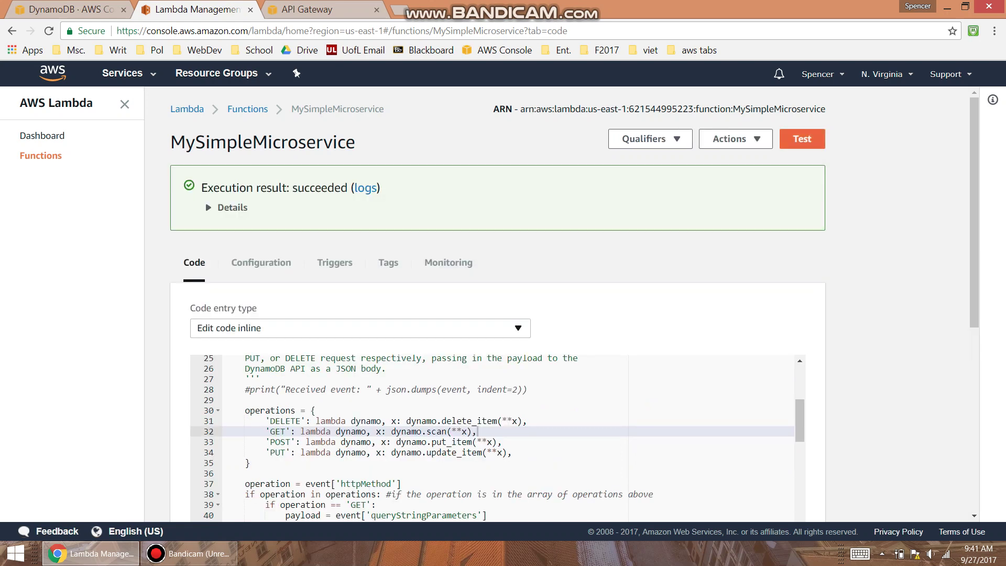
click(232, 207)
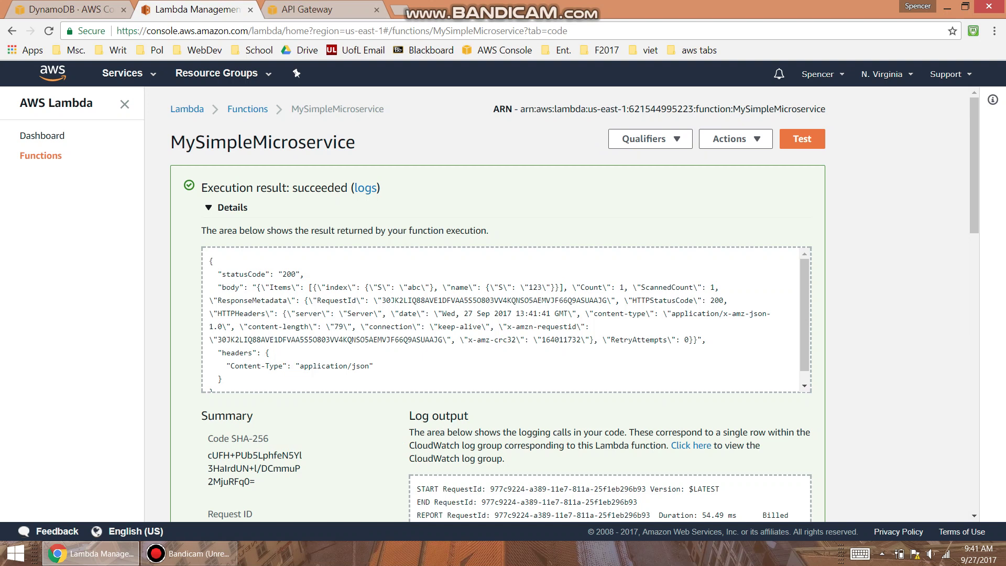
scroll(506, 319, down, 1)
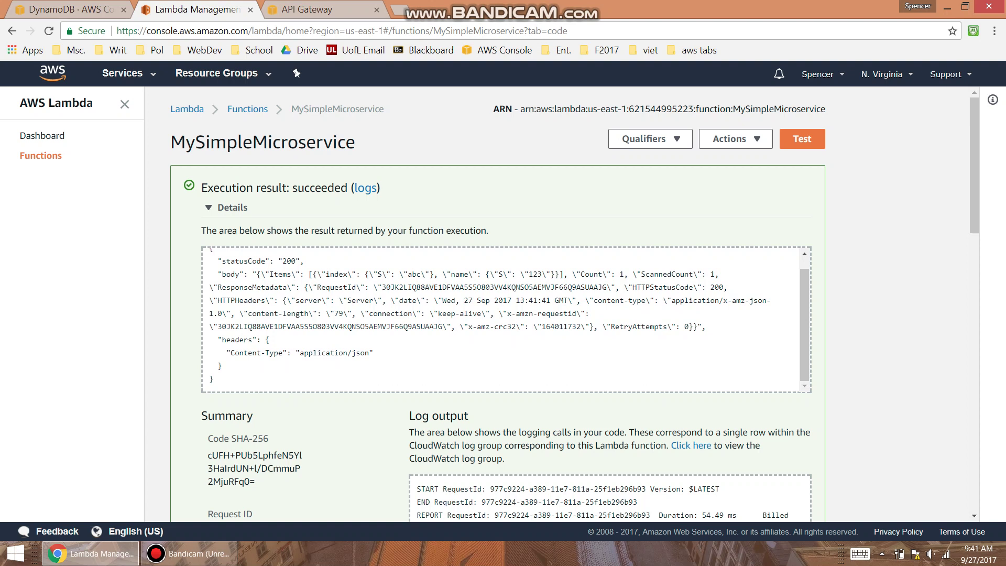
Highlight the index and name entries in the returned body, compare them with MyTable's items in DynamoDB, and collapse the result details
double_click(336, 274)
double_click(414, 273)
double_click(460, 274)
double_click(526, 274)
key(ctrl+shift+Tab)
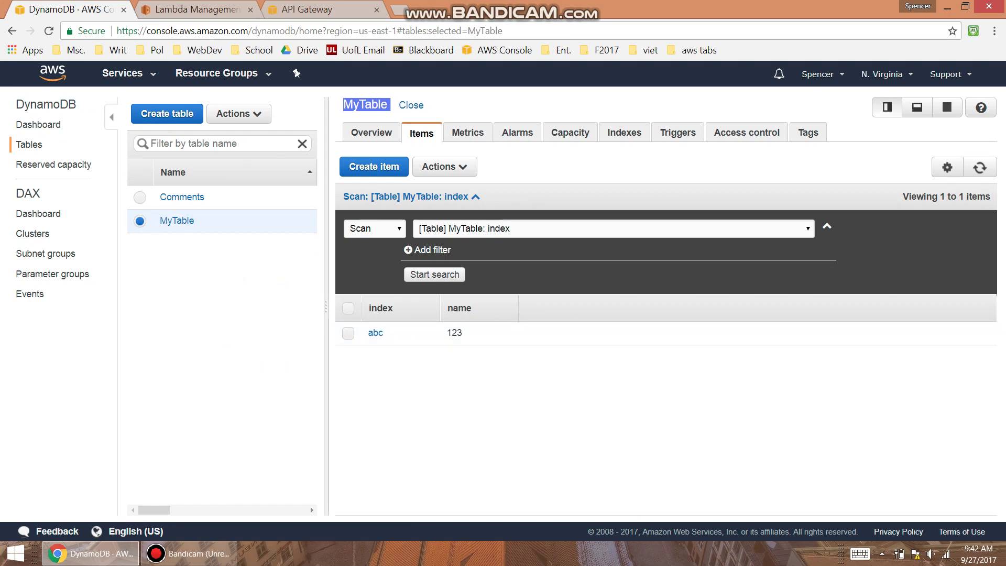
key(ctrl+Tab)
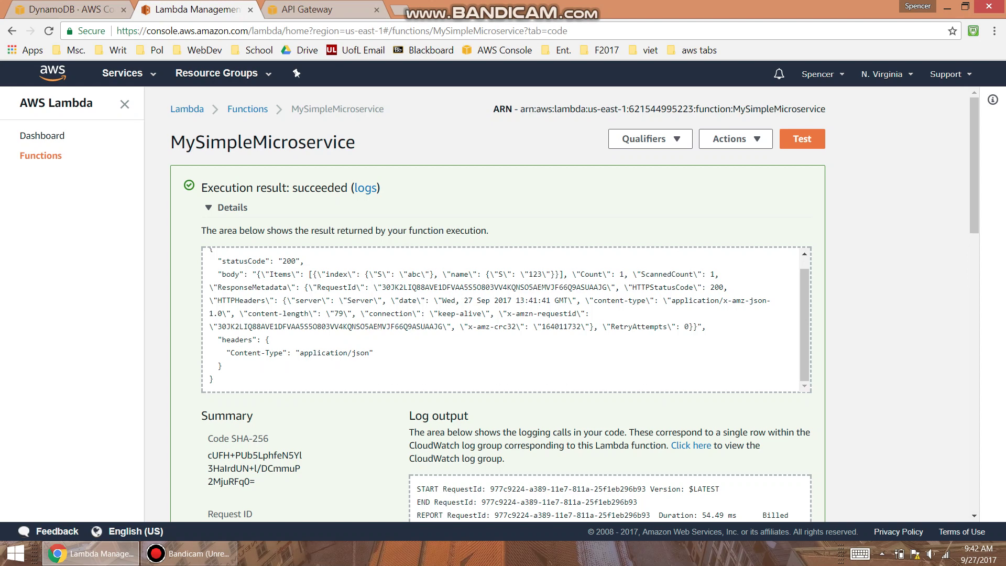
click(227, 207)
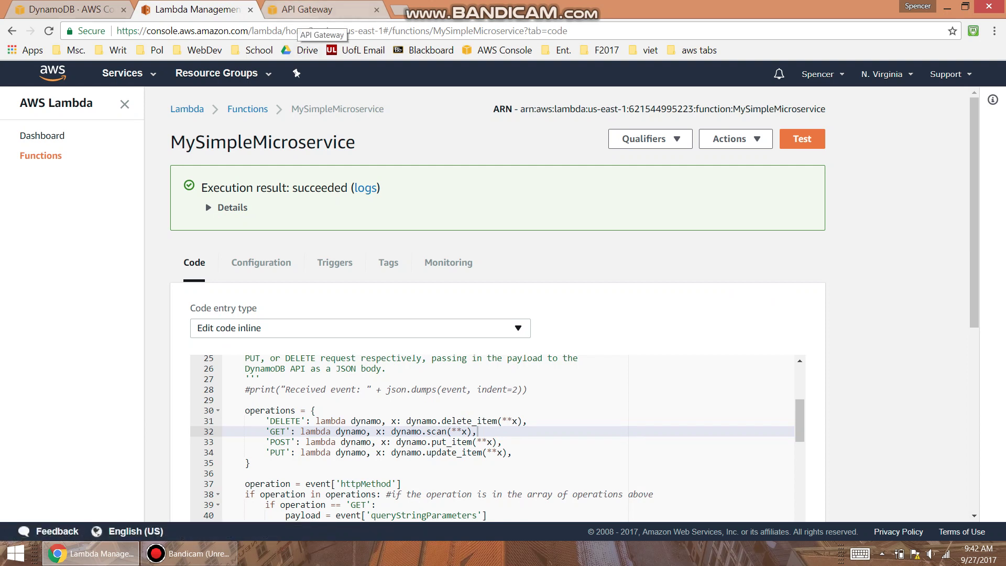
In API Gateway, open the LambdaMicroservice API and view the integration request of the ANY method under /MySimpleMicroservice
click(315, 10)
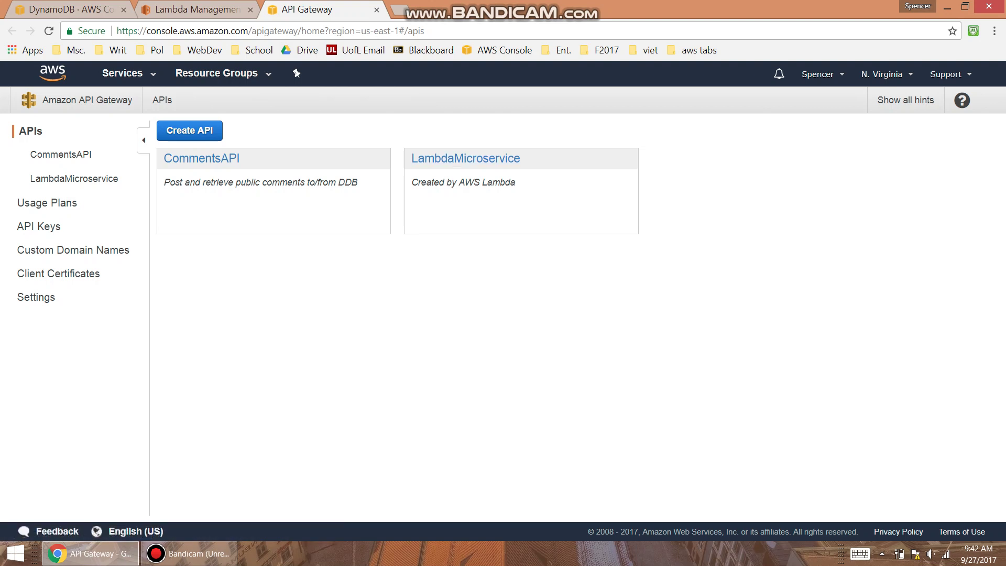
click(466, 158)
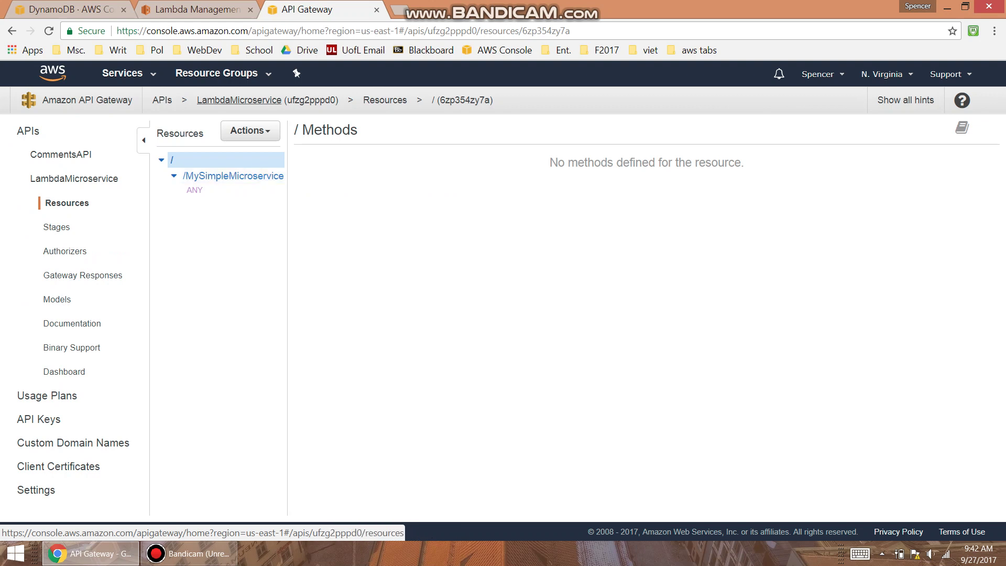
click(234, 175)
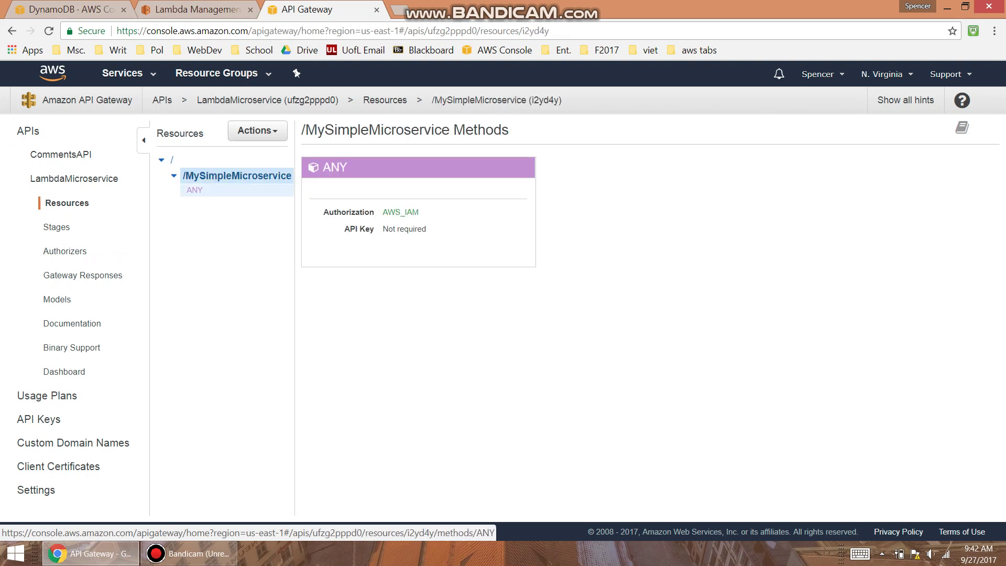
click(335, 167)
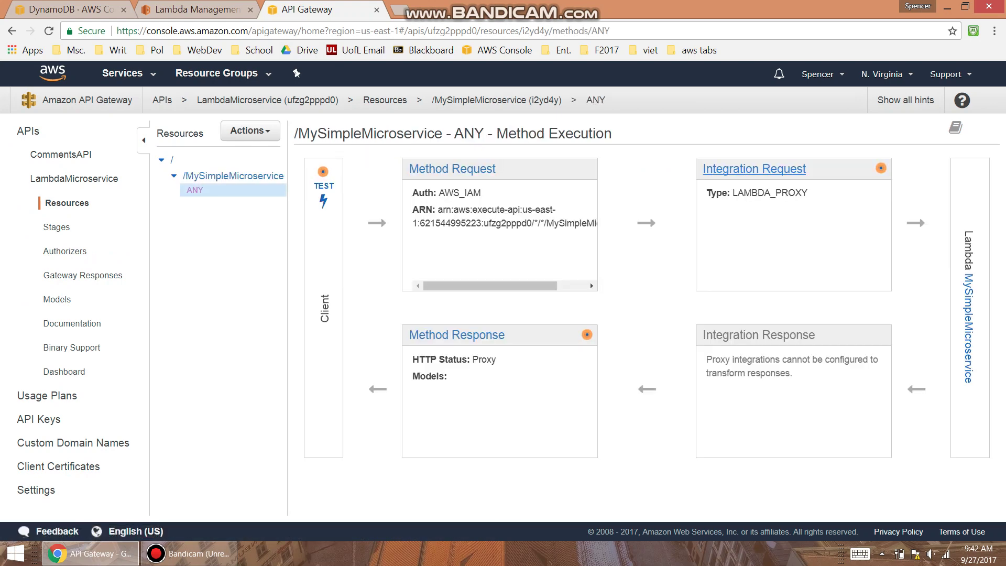
click(755, 169)
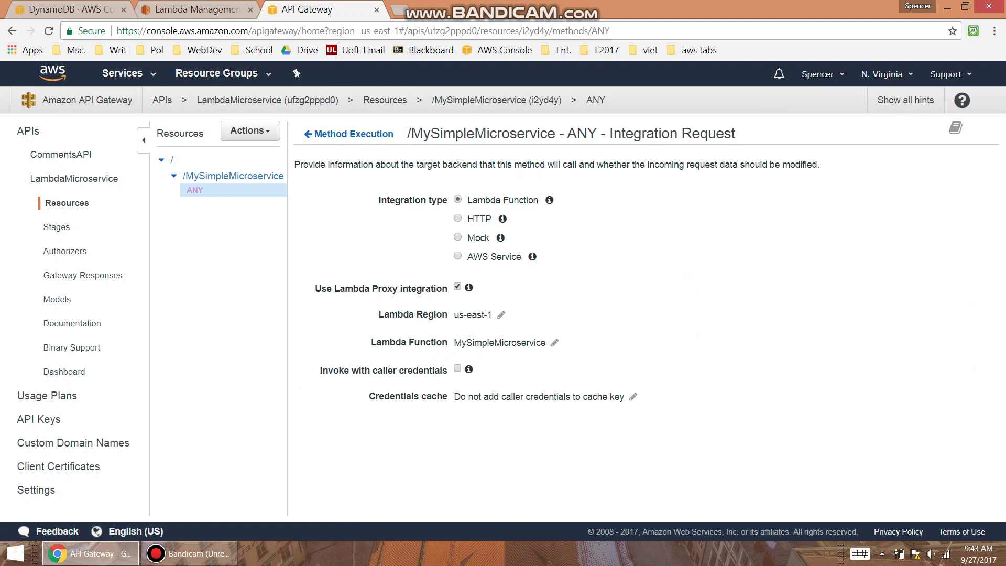
Highlight the integration request's Lambda function name and compare it with the function open in the Lambda console
drag(454, 343, 546, 342)
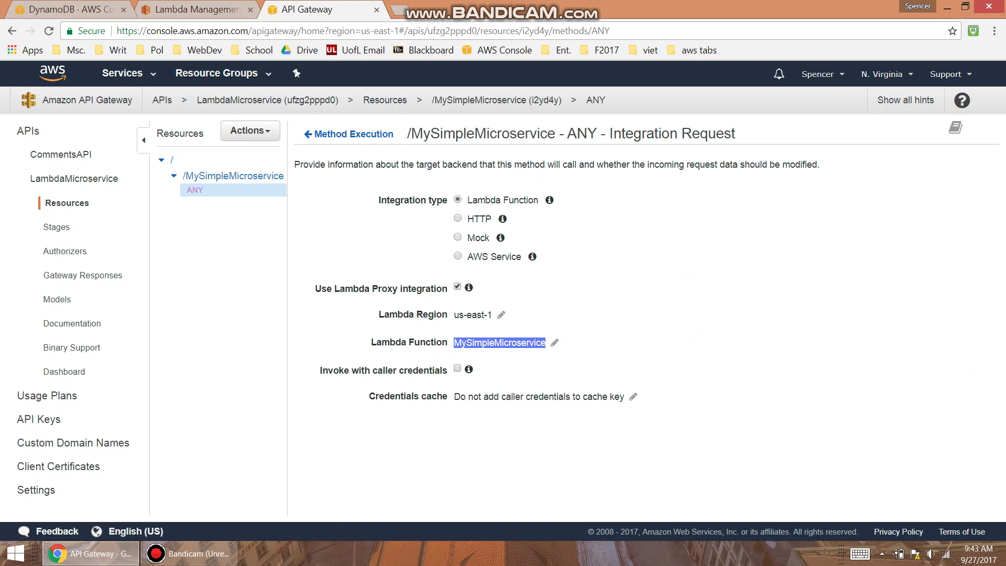
click(241, 9)
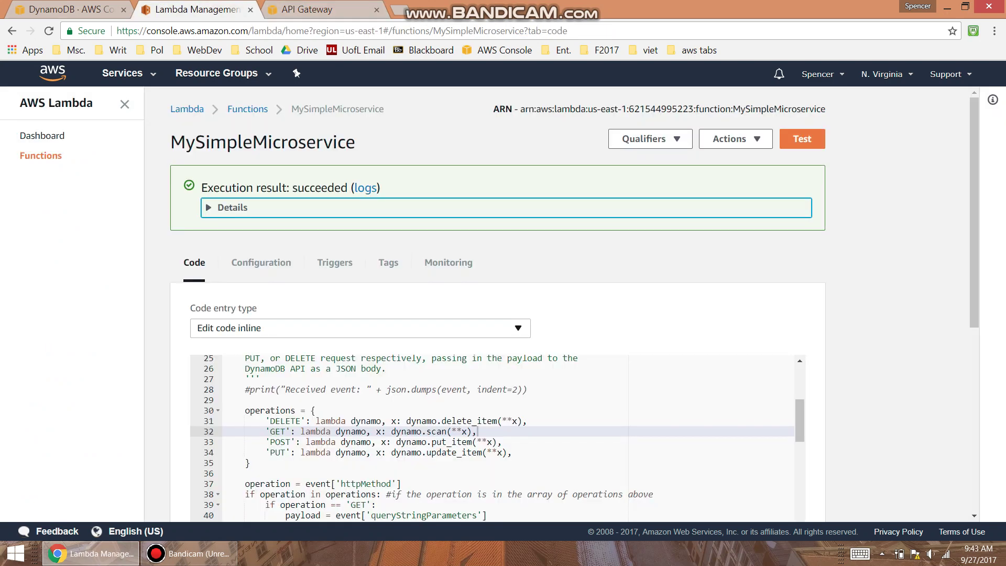
key(ctrl+Tab)
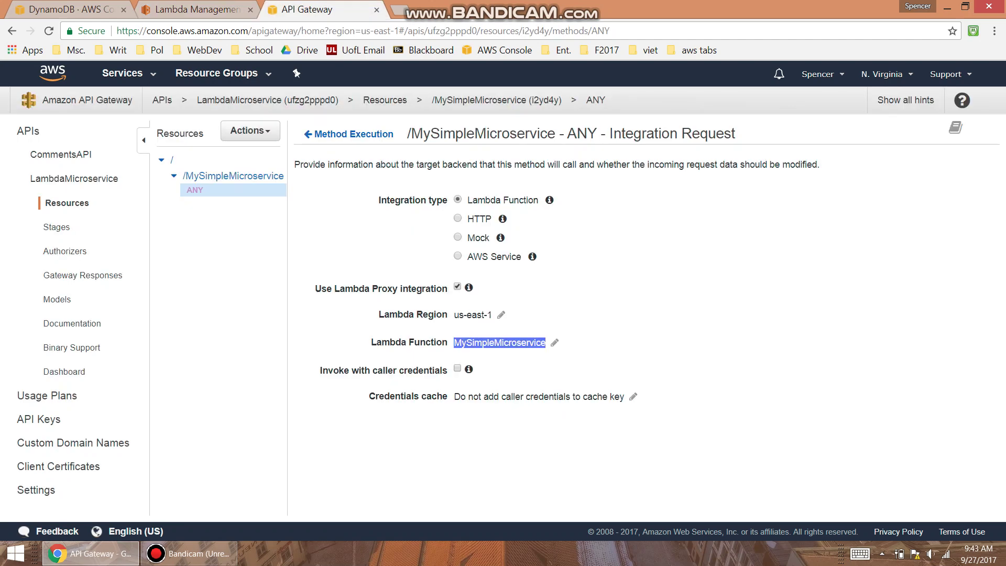
Return to the ANY method execution, open its method test, and choose GET as the method
click(353, 134)
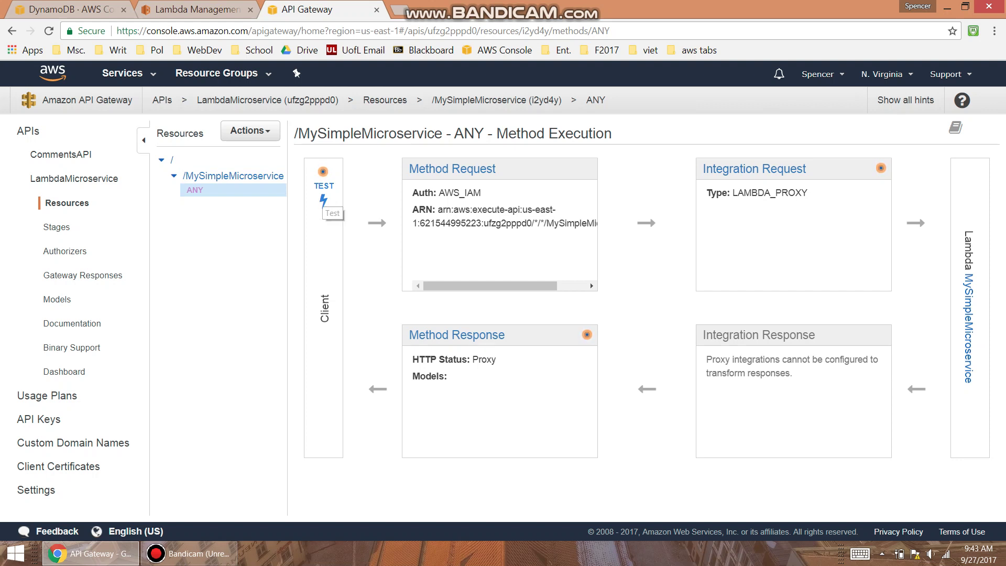
click(324, 200)
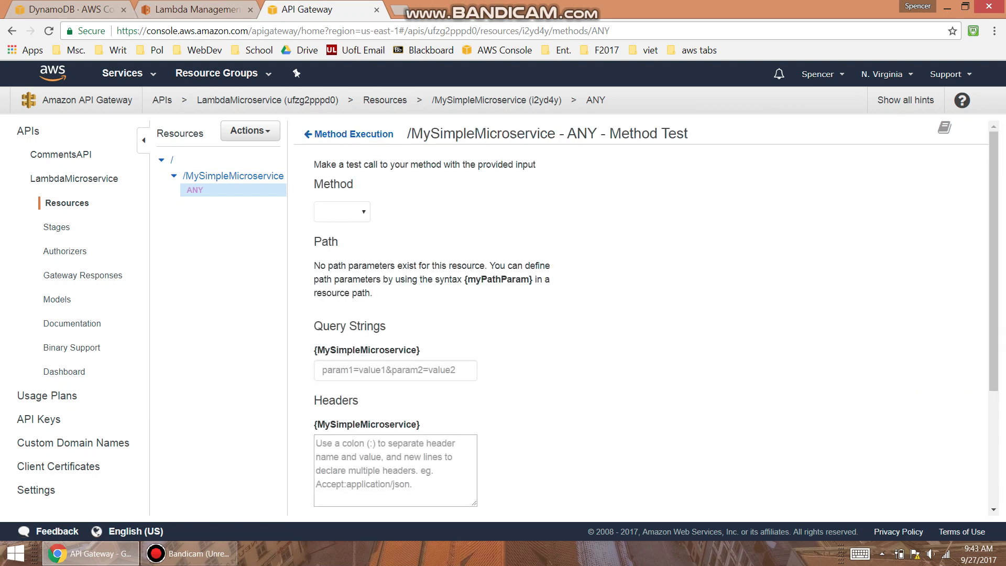
scroll(336, 205, down, 1)
click(342, 203)
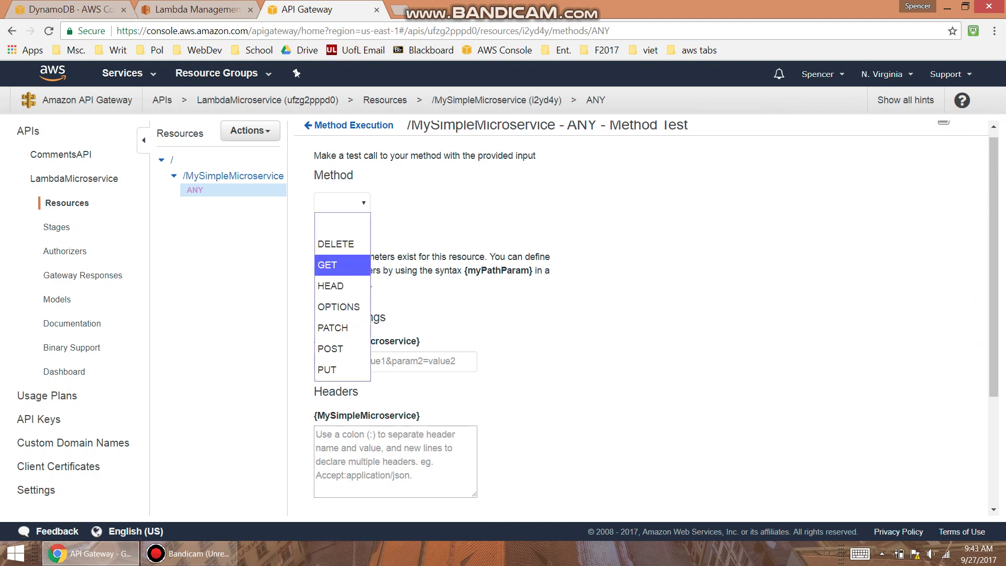
key(Return)
scroll(646, 309, down, 2)
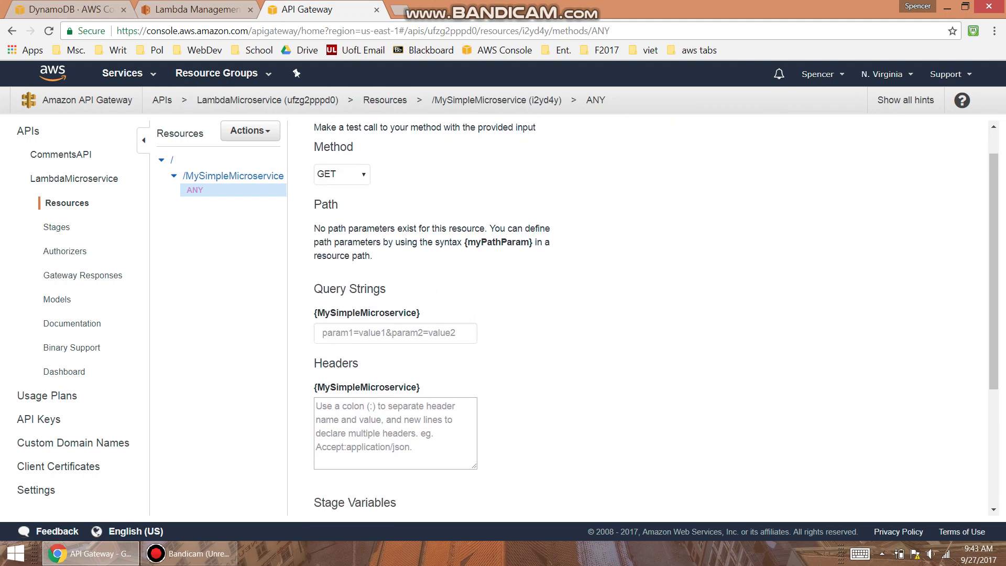
Enter TableName=MyTable as the method test's query string, checking the parameter against the Lambda function's test event
click(366, 281)
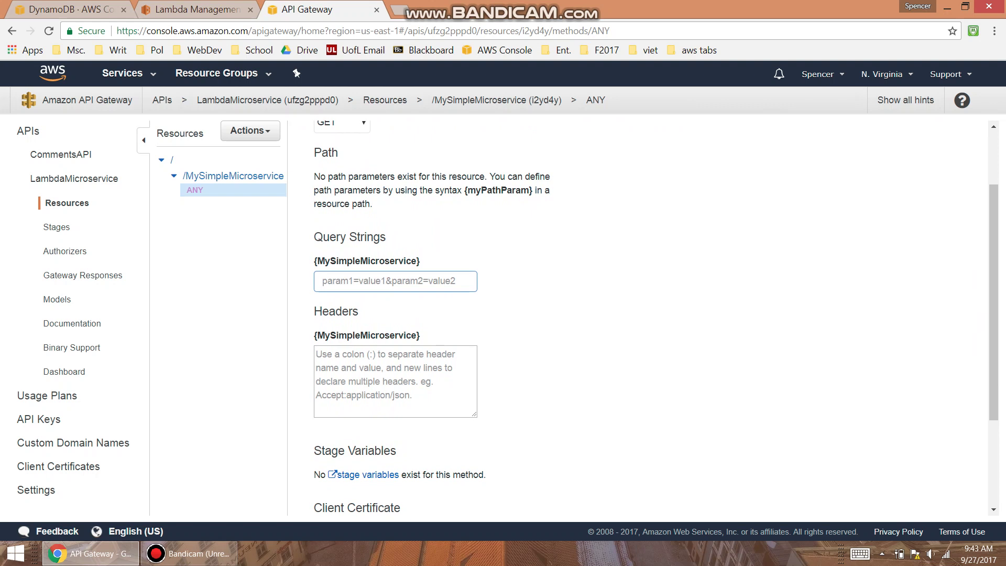
scroll(656, 316, down, 1)
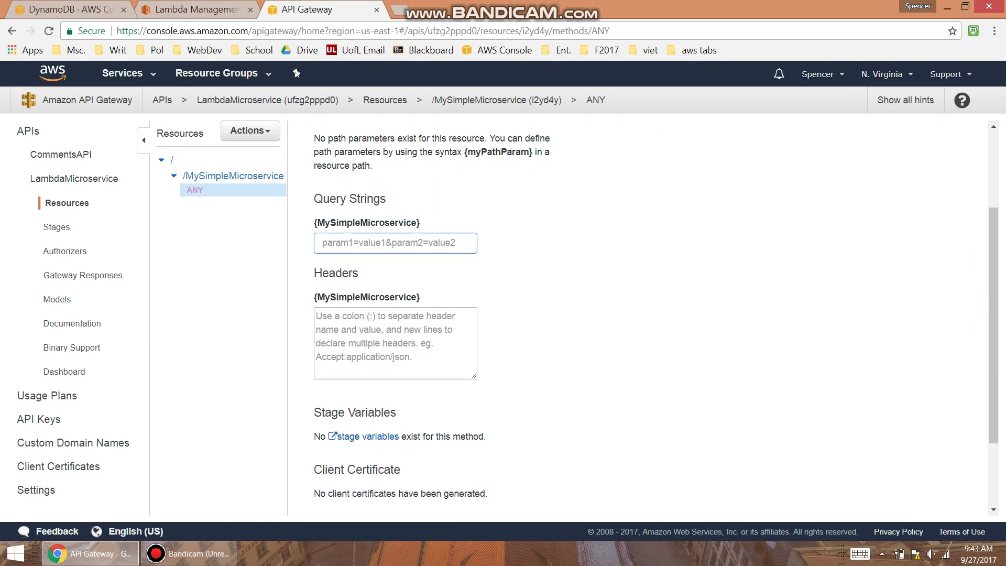
text(M)
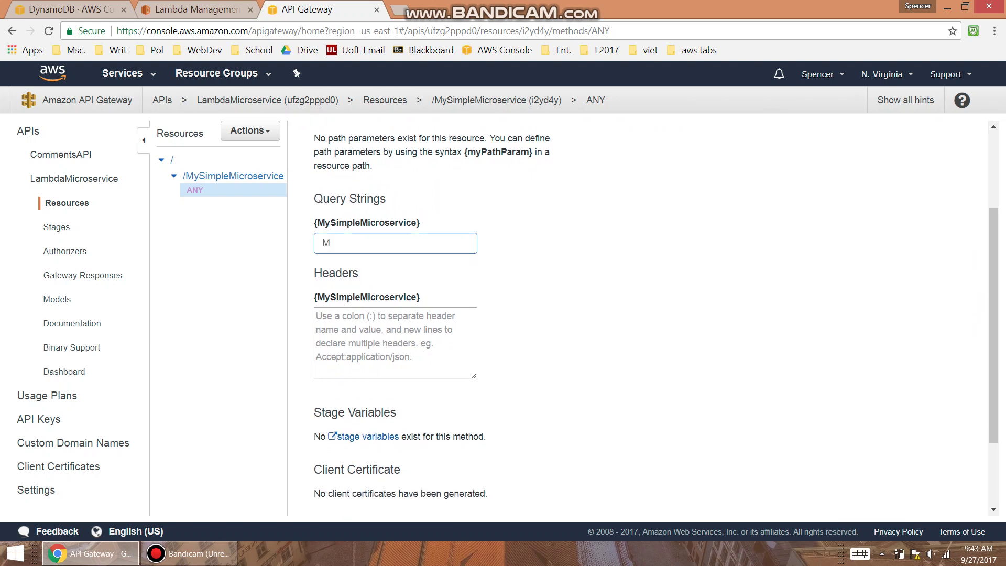
key(BackSpace)
text(?)
key(ctrl+shift+Tab)
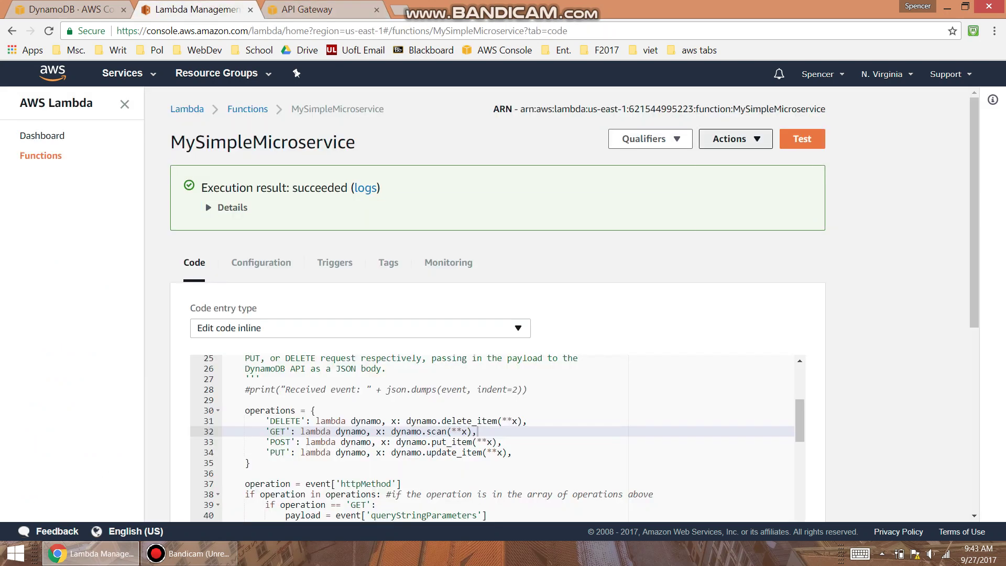
click(736, 139)
click(754, 159)
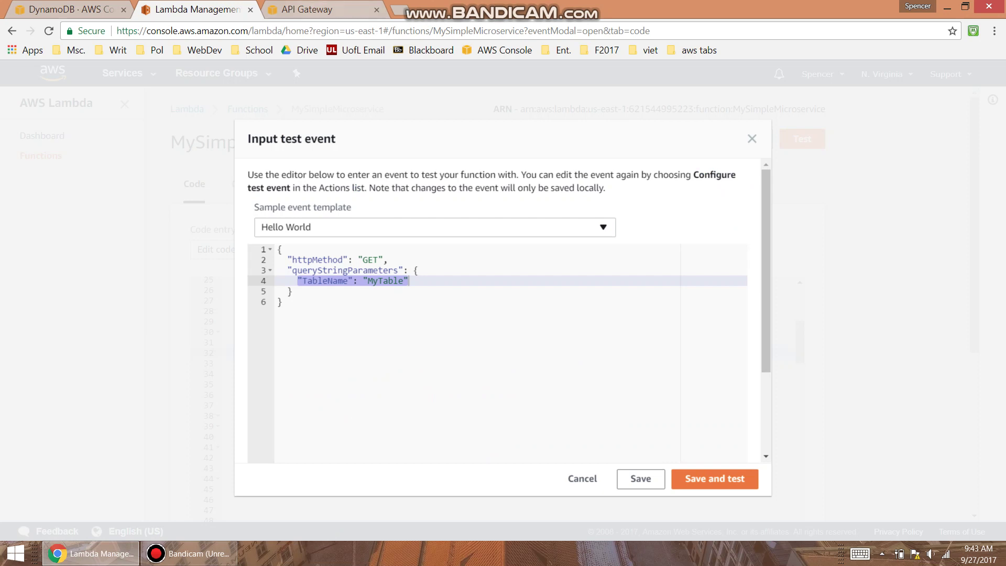
key(ctrl+Tab)
text(able)
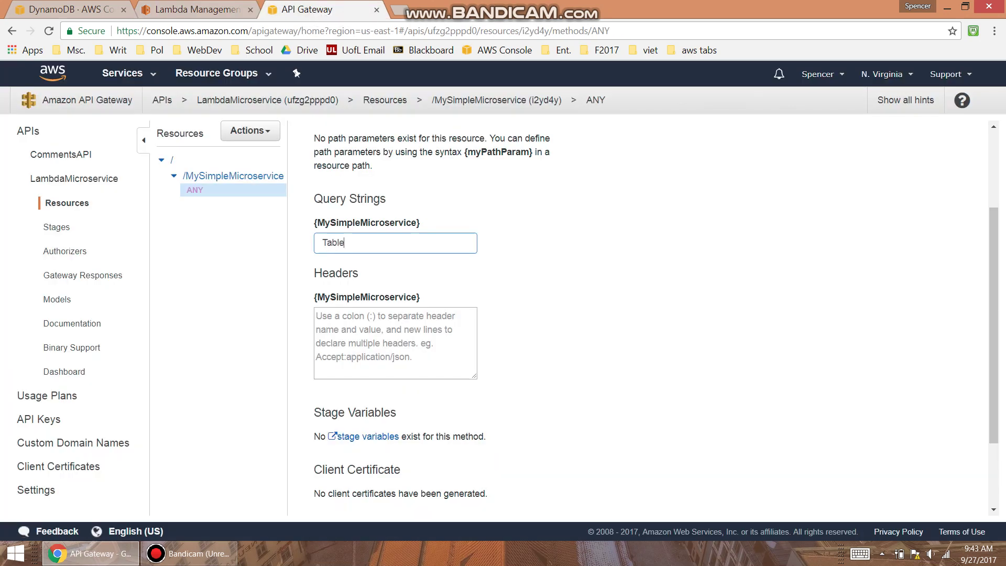
text(Name=MyTable)
Run the GET method test and inspect the index and name values in the response body
scroll(655, 315, down, 3)
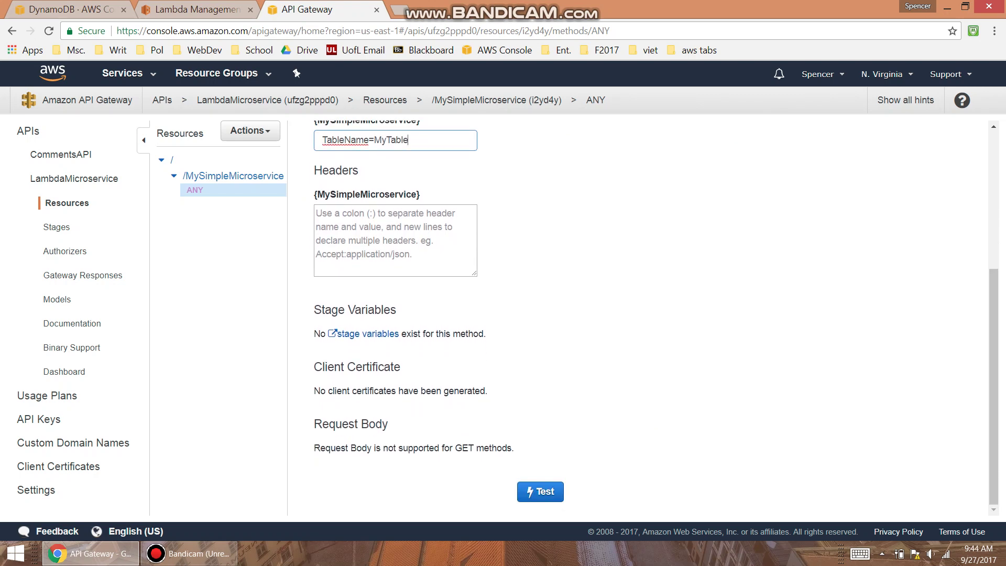
click(541, 491)
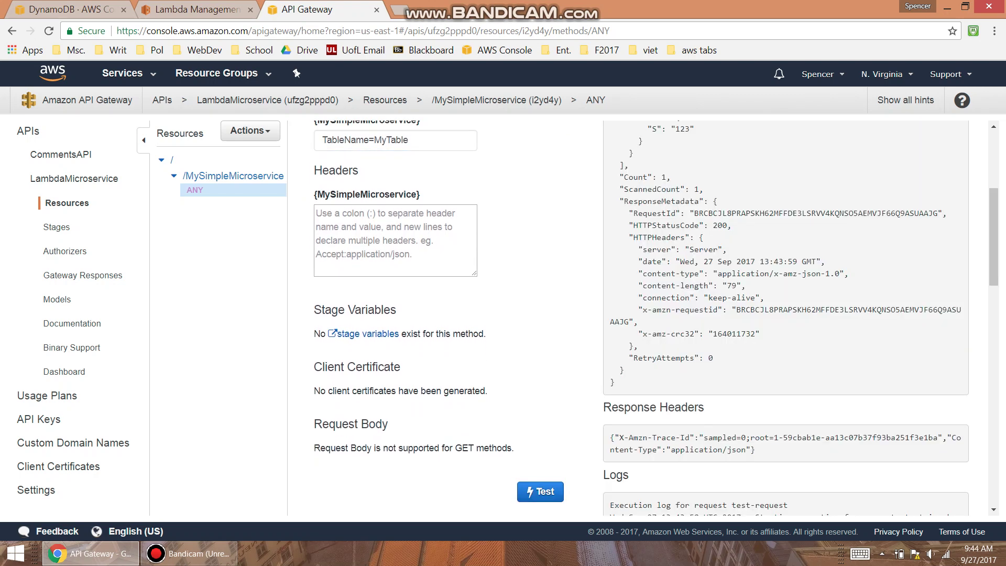
scroll(655, 314, up, 3)
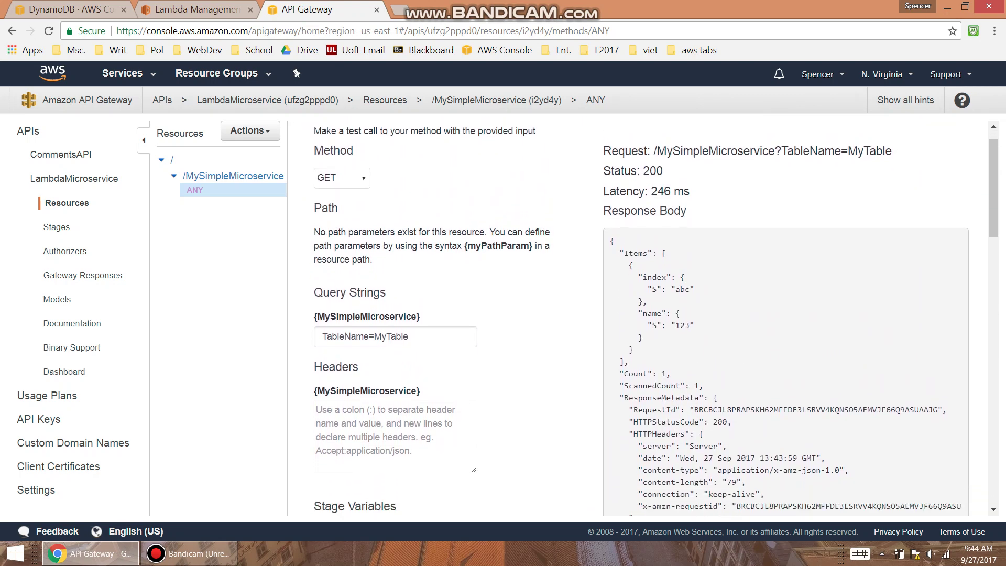
scroll(655, 314, down, 1)
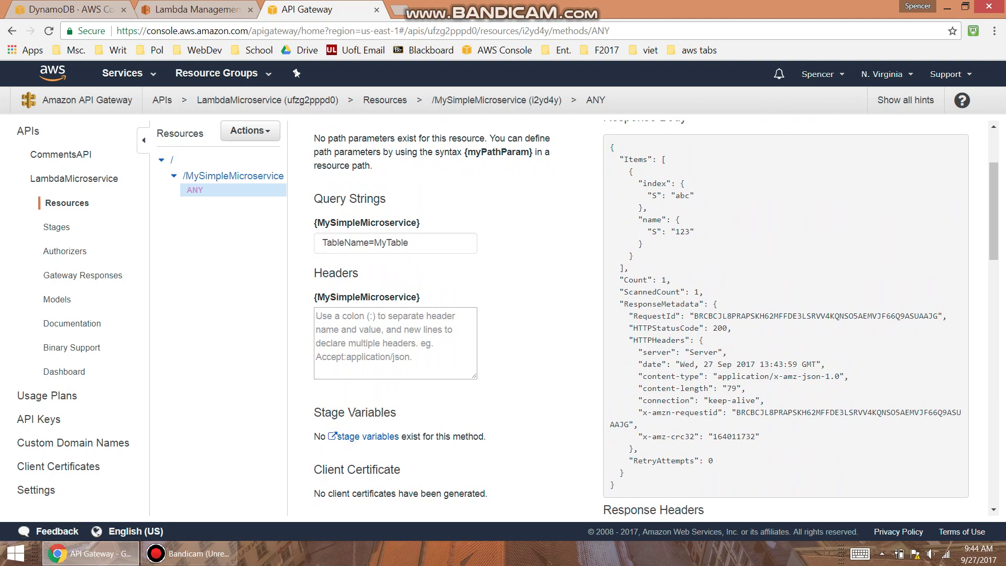
double_click(683, 231)
click(687, 232)
Close the Lambda function's test event without saving and return to the API Gateway method test
key(ctrl+shift+Tab)
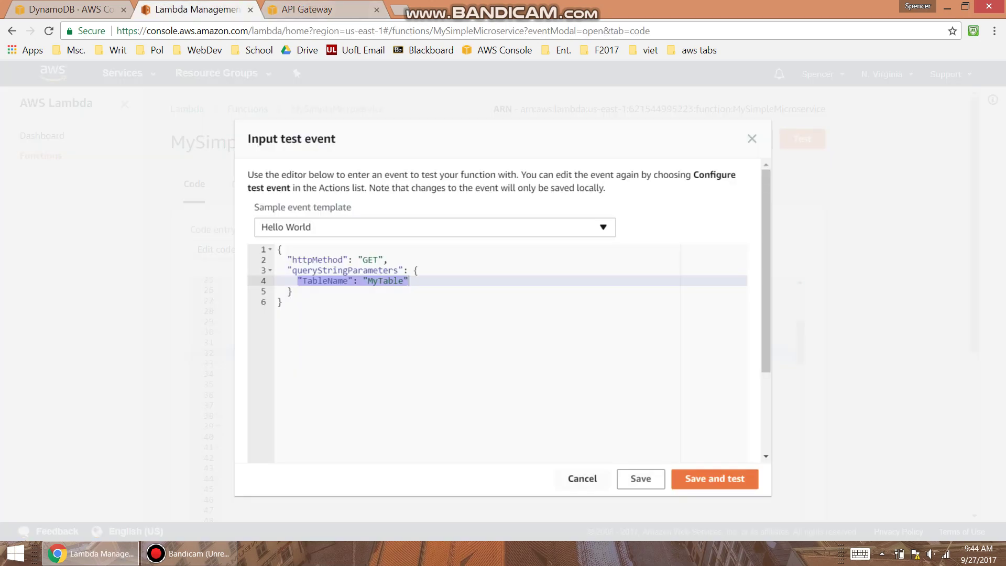
click(582, 478)
click(325, 9)
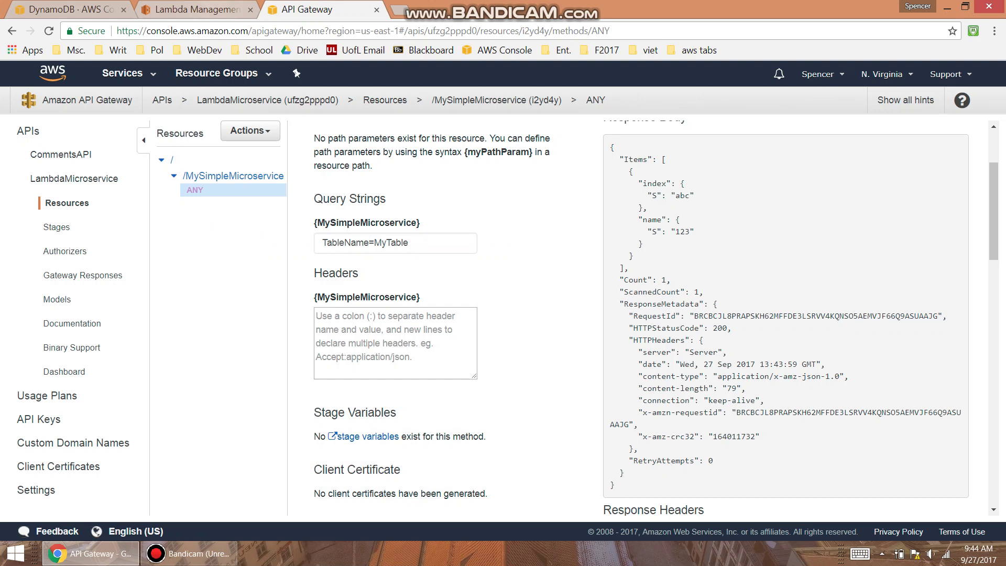
mouse_move(188, 554)
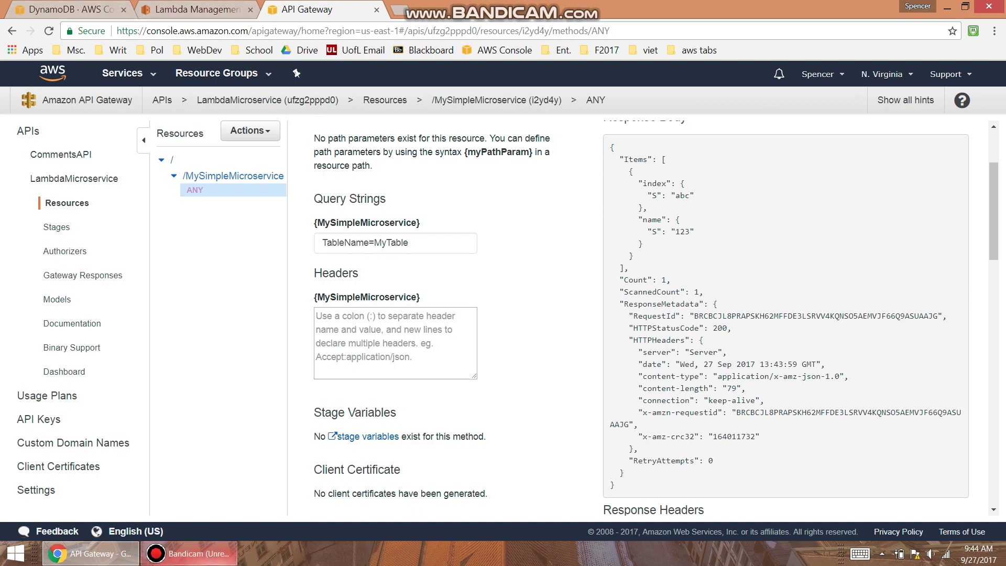
click(189, 553)
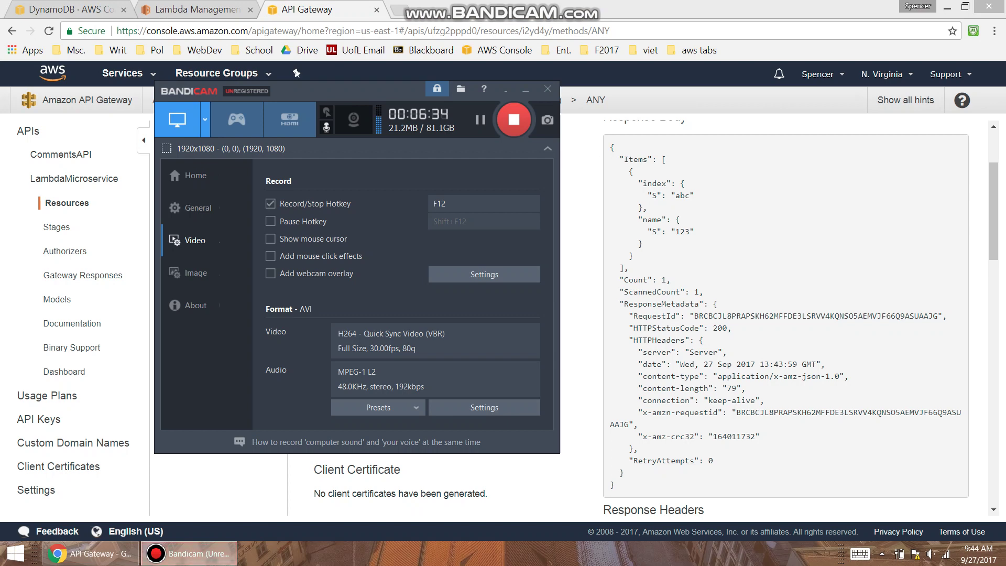